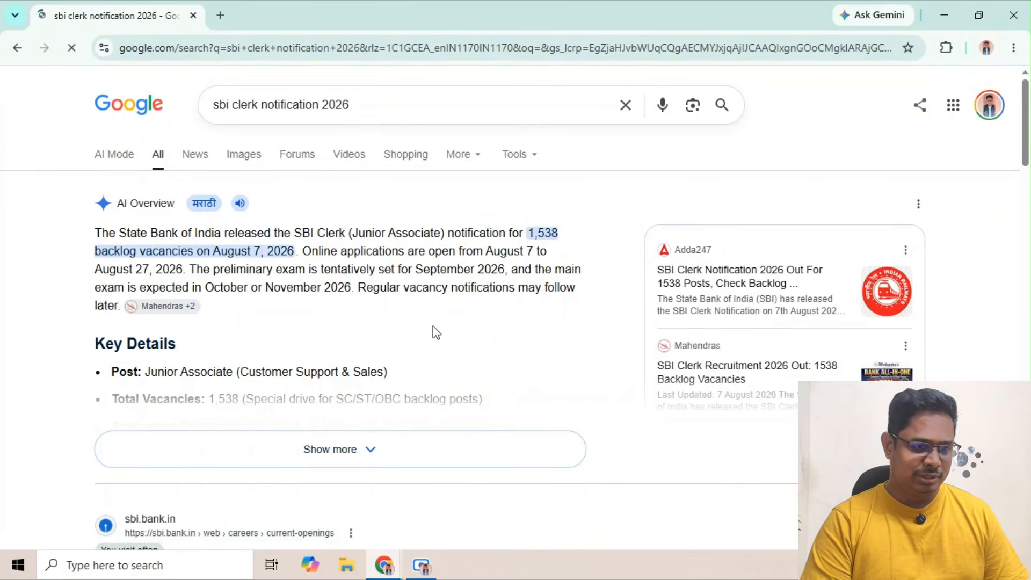
Open SBI's Current Openings careers page from the search results
scroll(436, 332, down, 5)
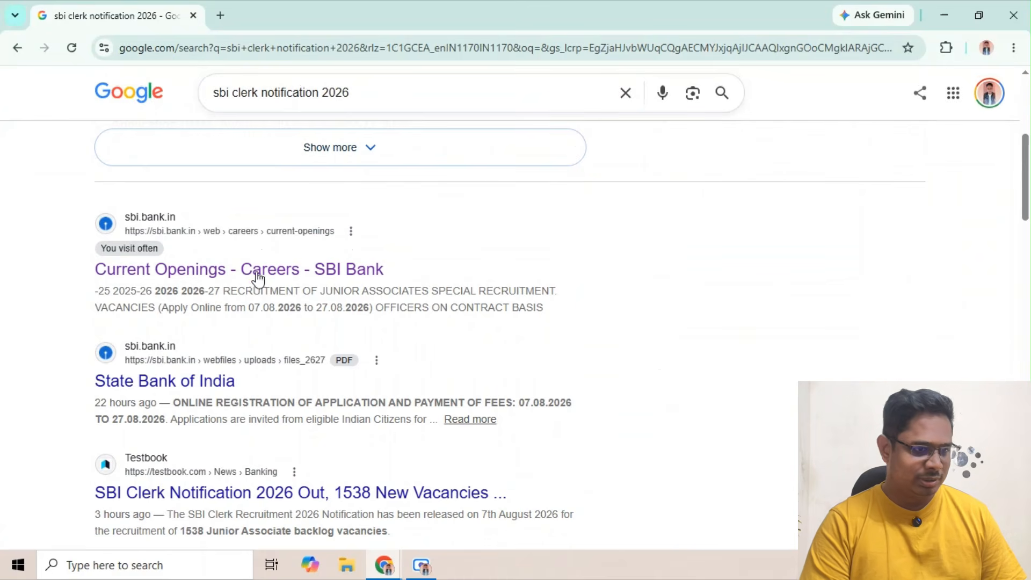
click(235, 273)
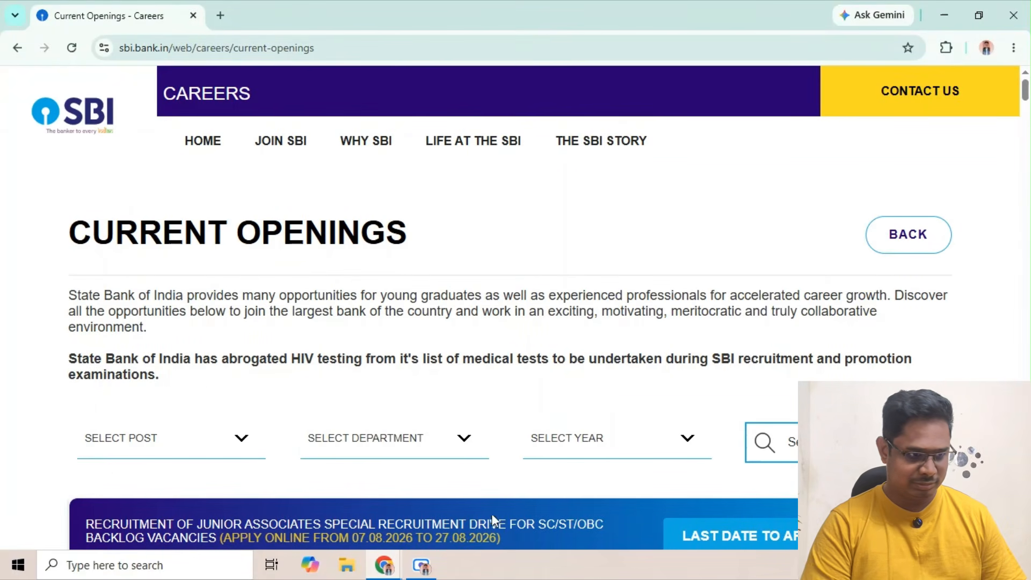
click(422, 564)
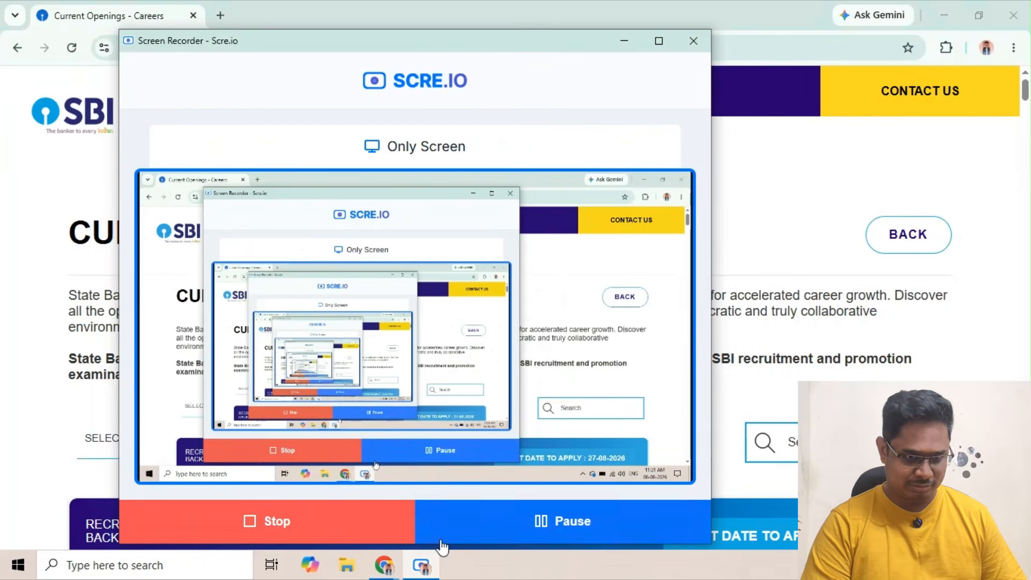
click(422, 566)
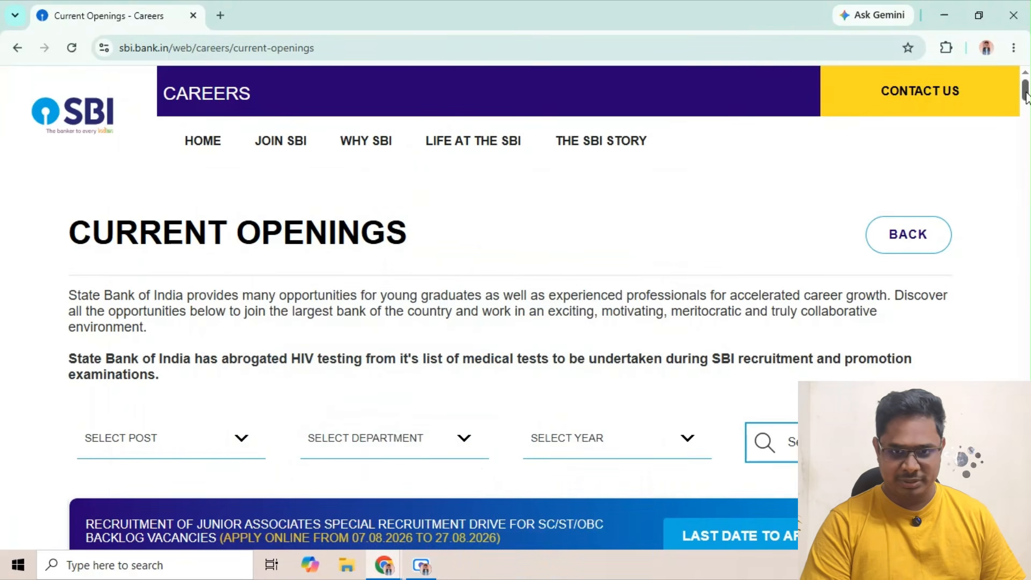
Open the online application for the Junior Associates special recruitment drive for SC/ST/OBC backlog vacancies and start a new registration
scroll(1027, 117, down, 5)
scroll(1027, 110, up, 3)
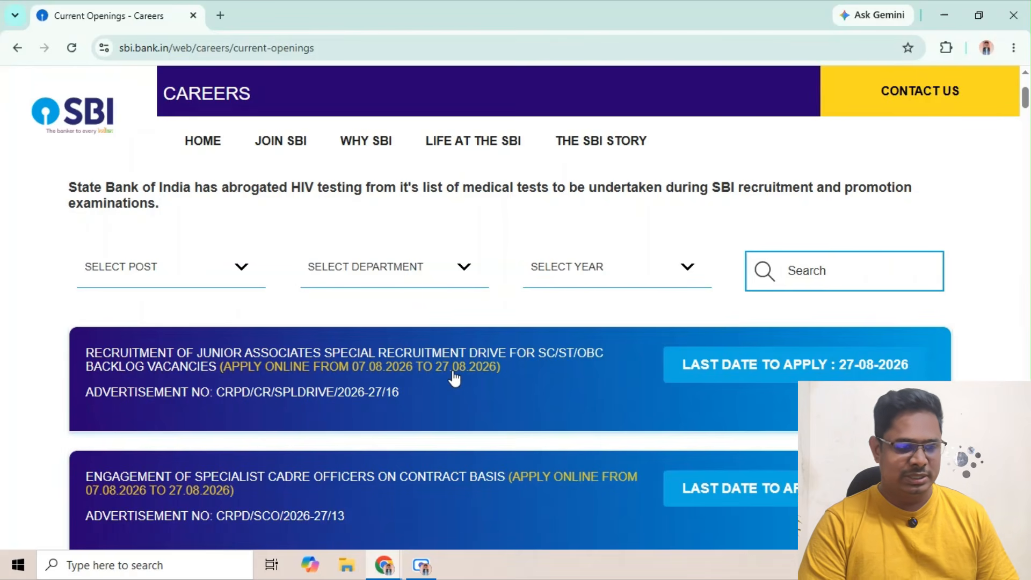
click(384, 391)
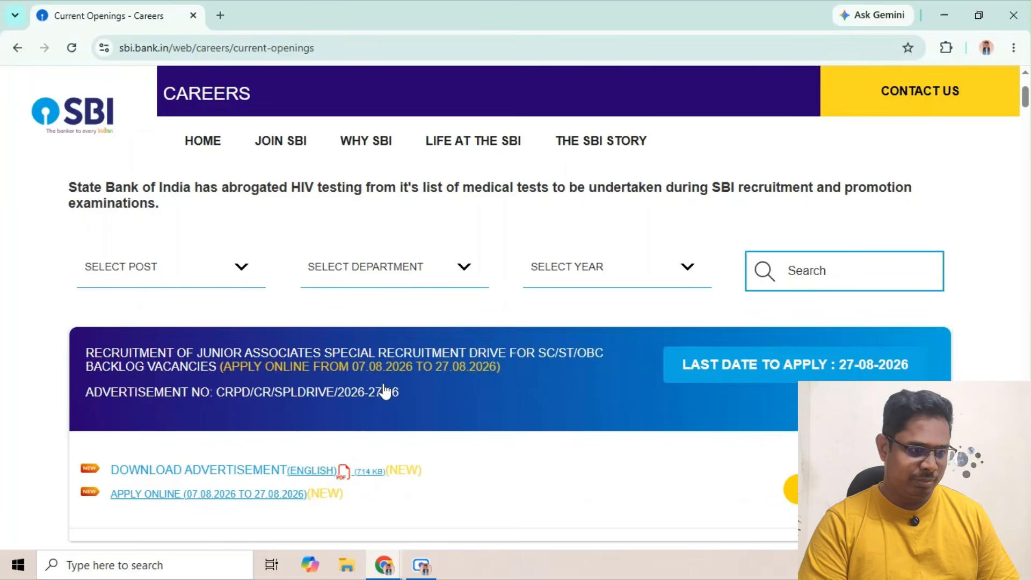
click(239, 492)
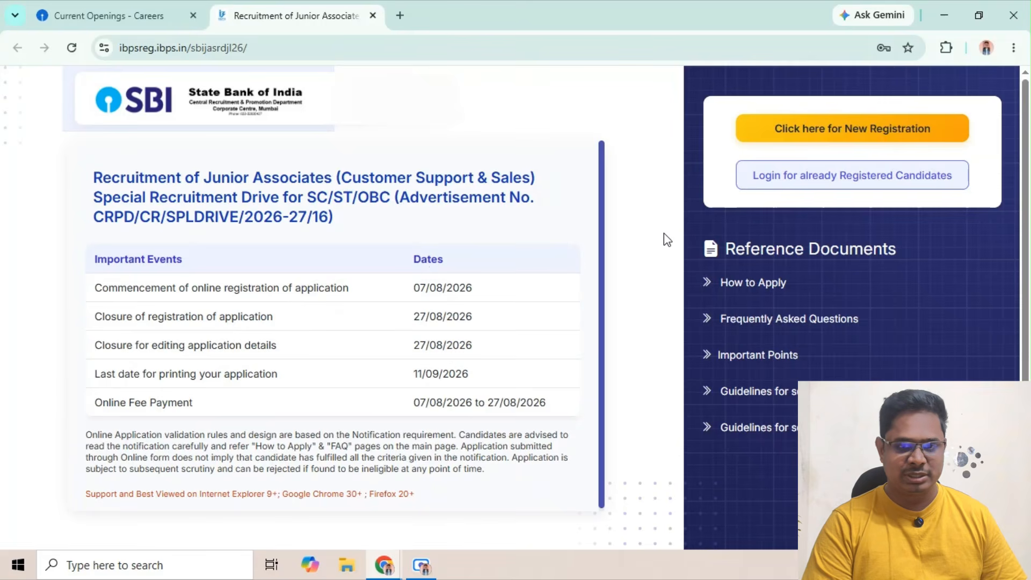
click(819, 135)
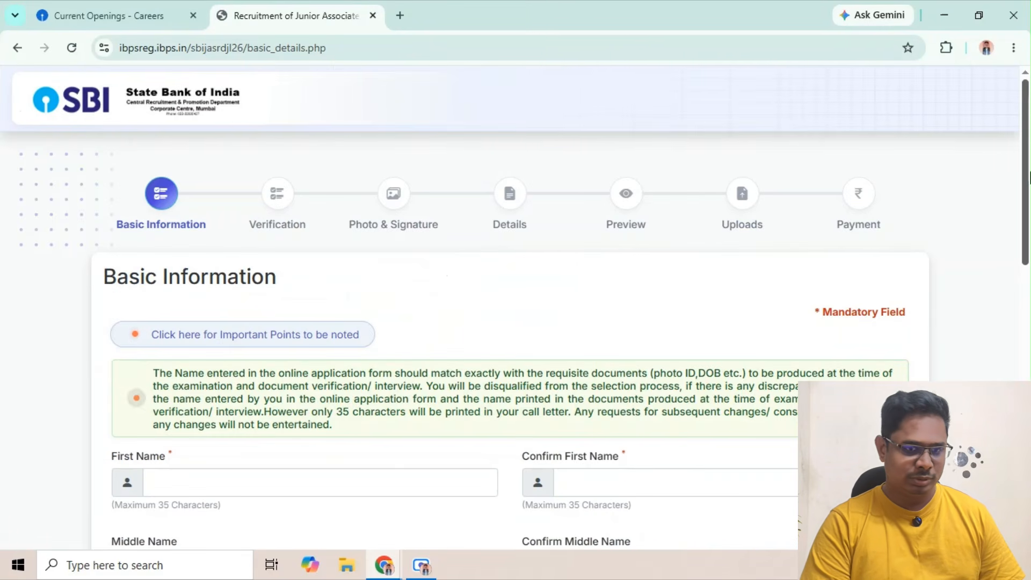
Examine the Basic Information form's name, mobile number, e-mail and security code fields, including the available e-mail domain options
drag(1025, 183, 1023, 260)
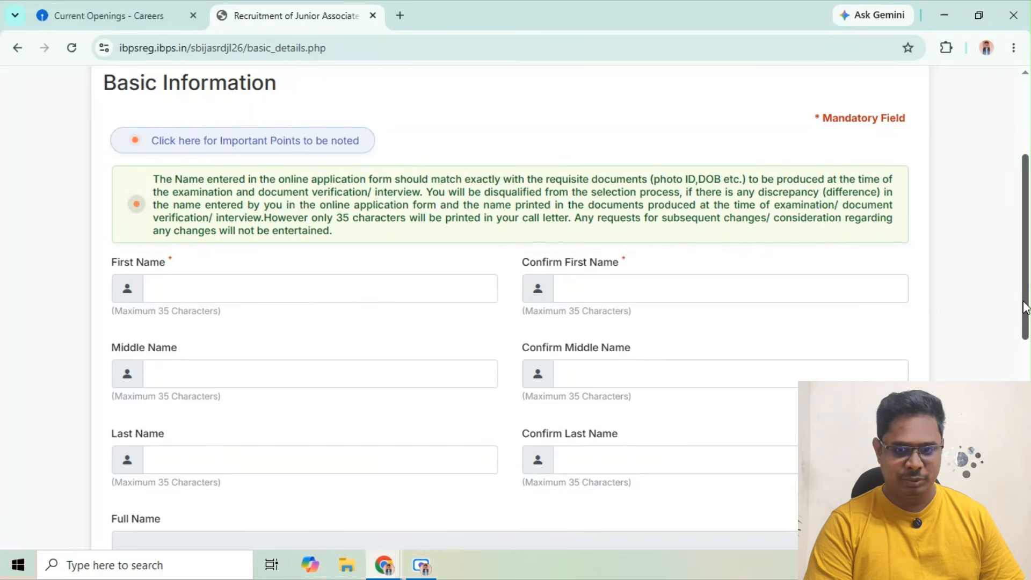
drag(1023, 304, 1025, 376)
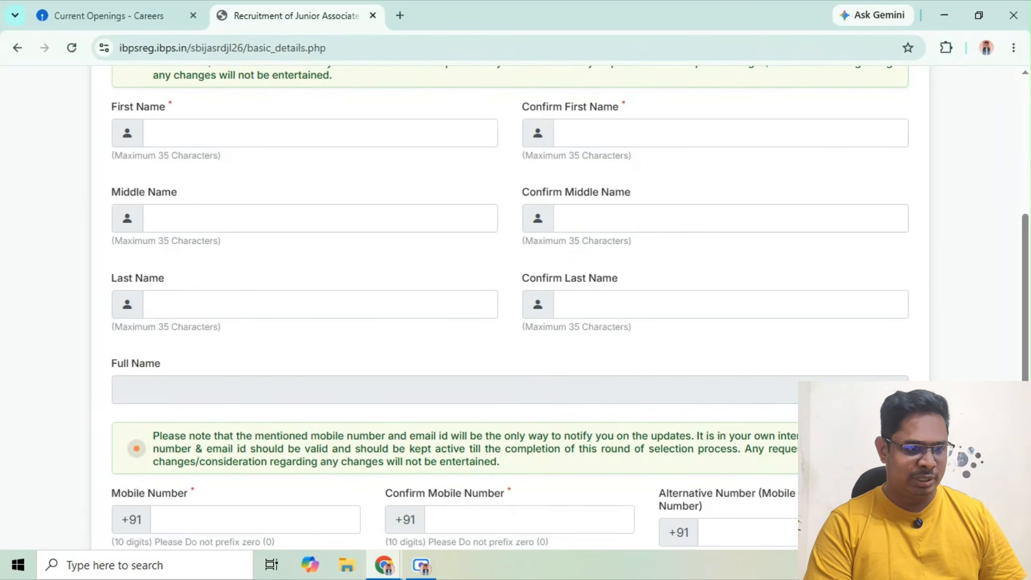
drag(1026, 354, 1026, 365)
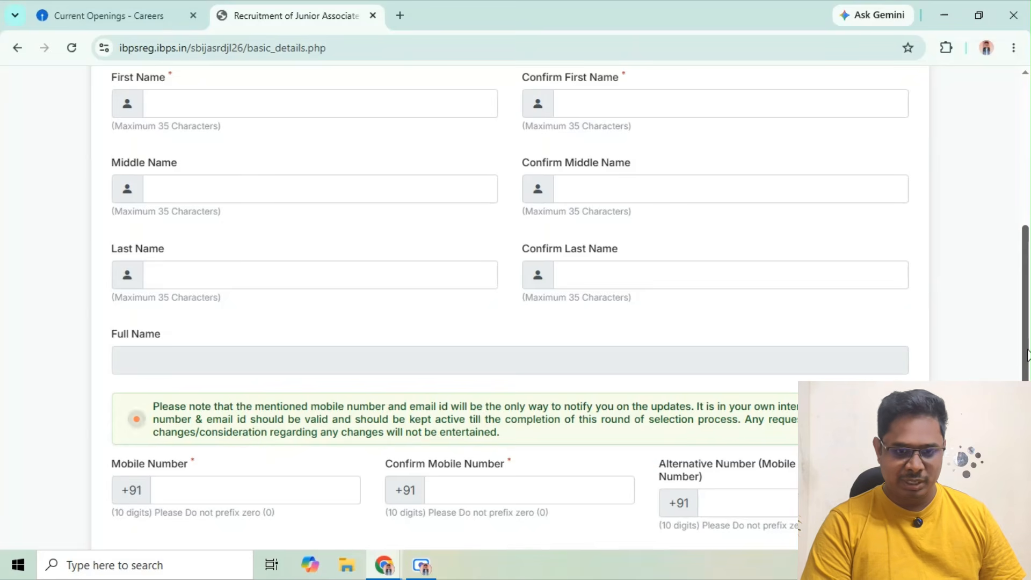
drag(1027, 354, 1027, 430)
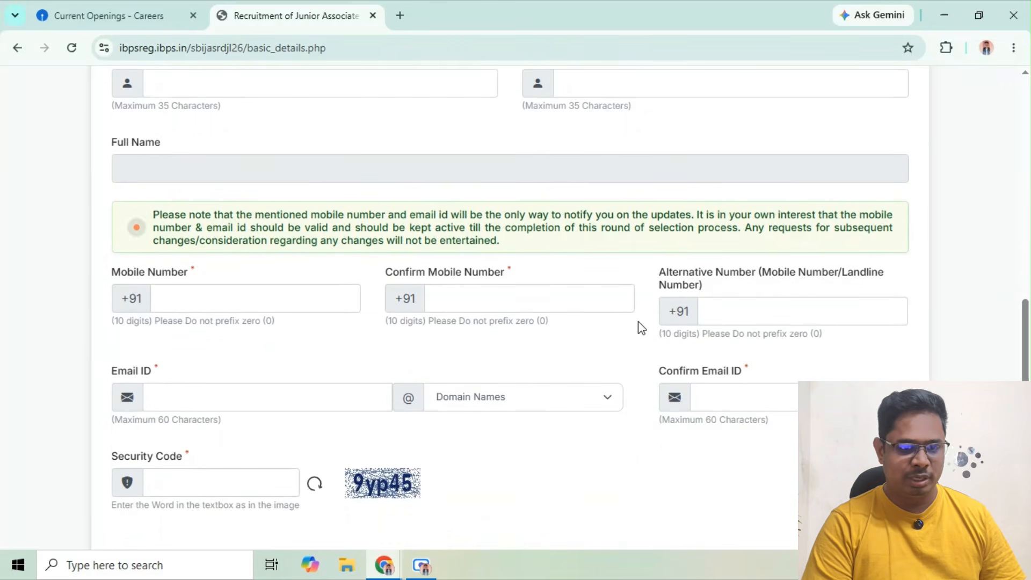
click(764, 323)
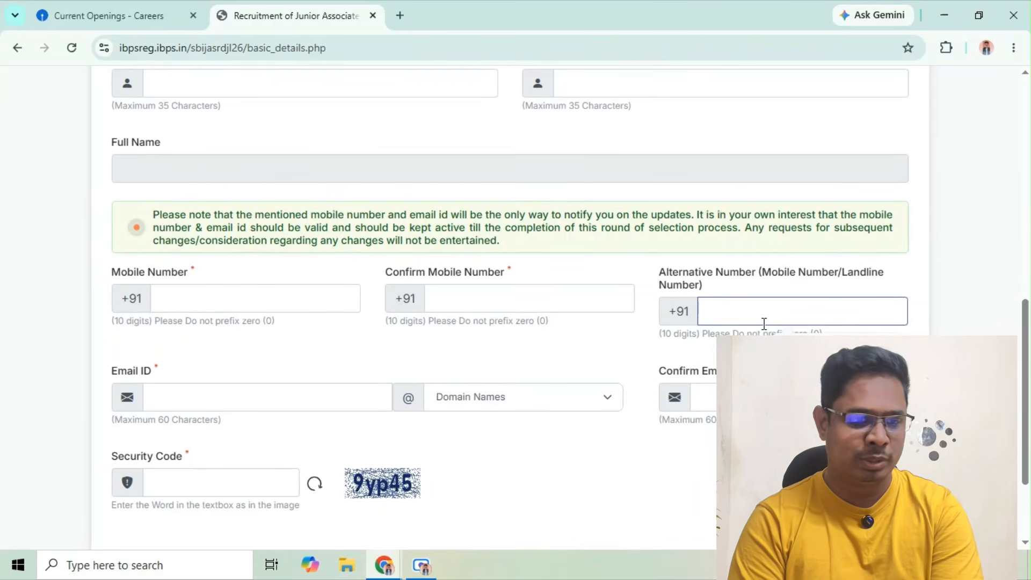
click(274, 400)
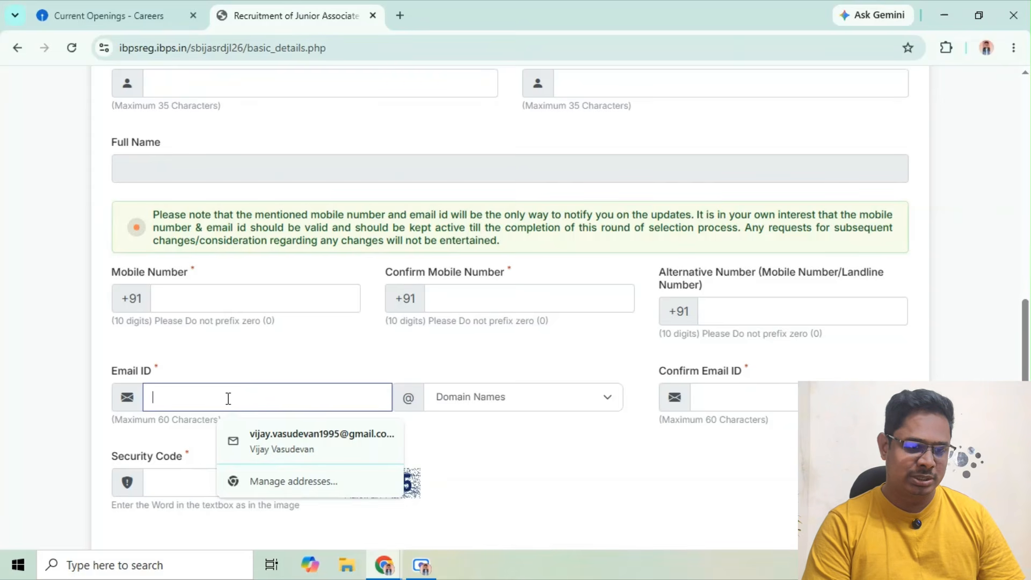
click(243, 391)
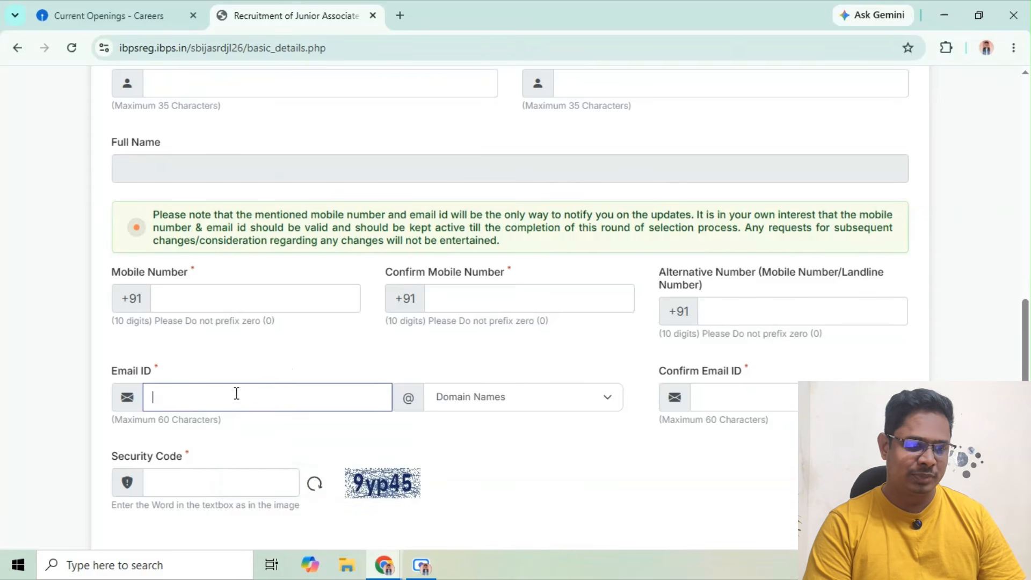
click(231, 394)
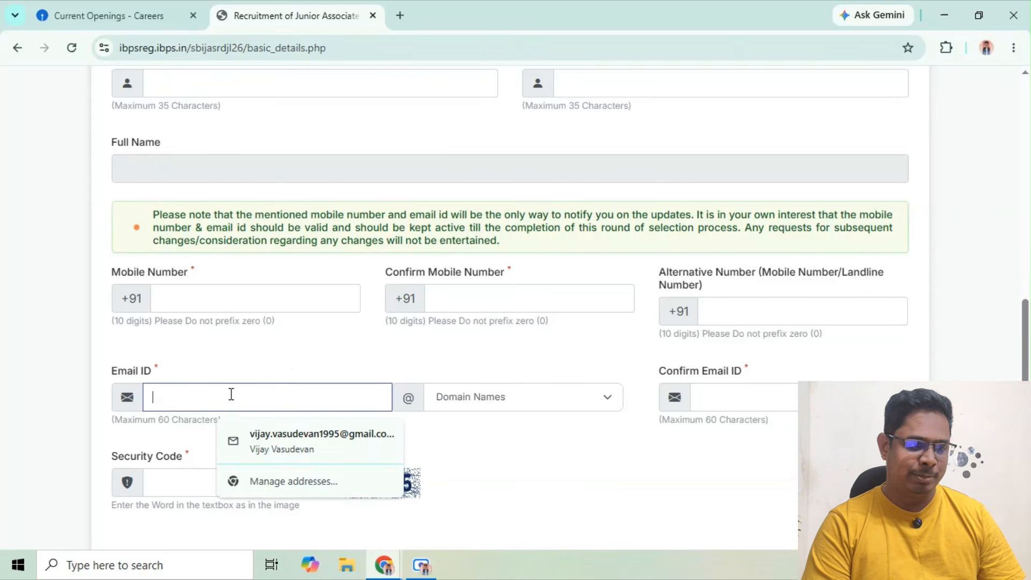
click(499, 395)
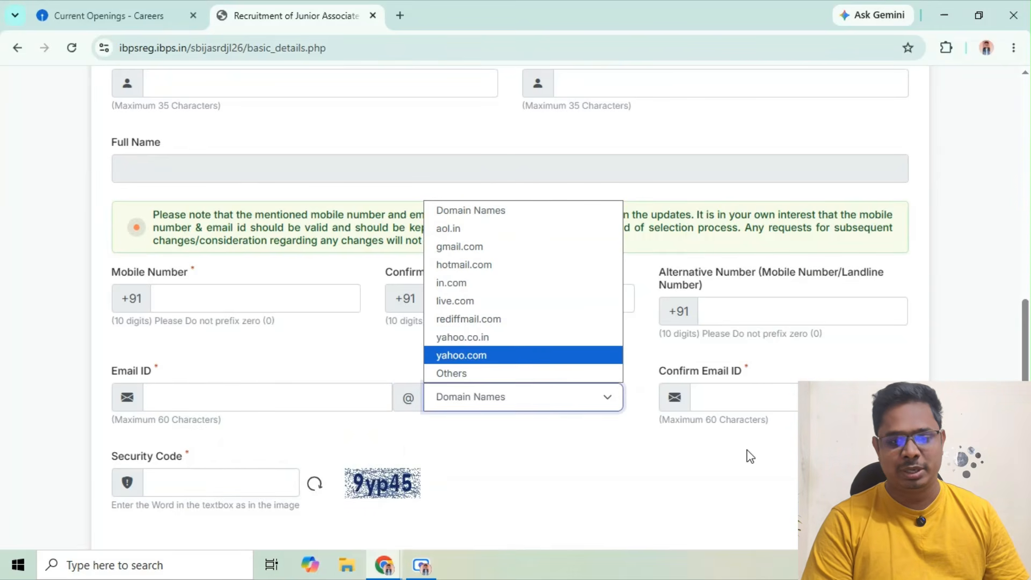
click(749, 391)
click(750, 390)
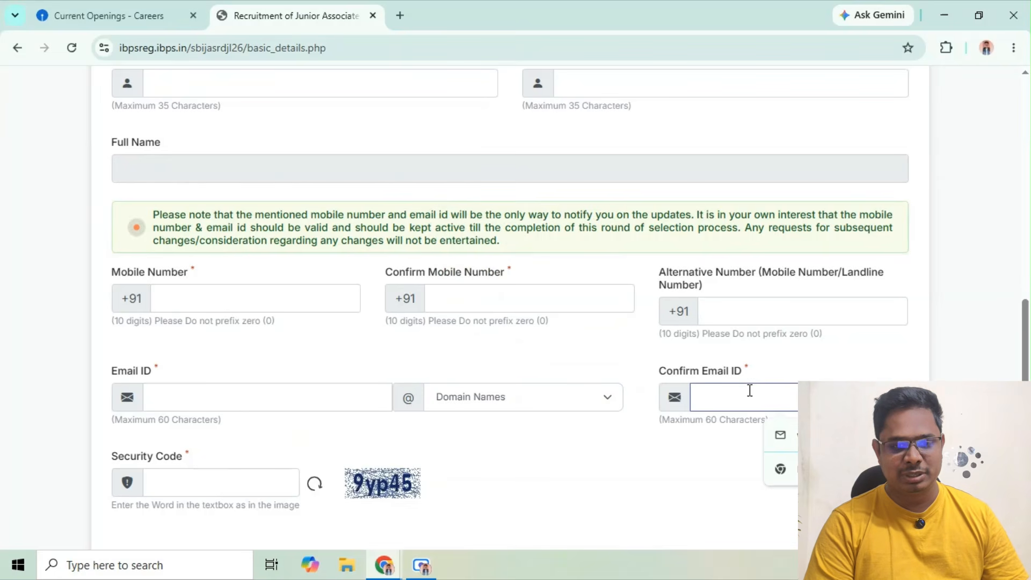
click(696, 472)
drag(1026, 355, 1026, 392)
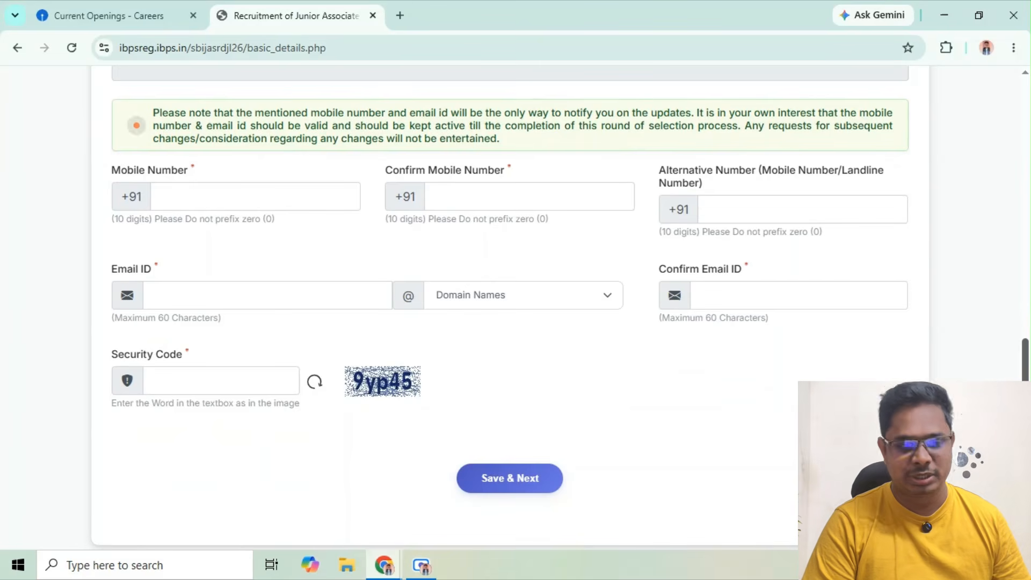
scroll(510, 296, up, 5)
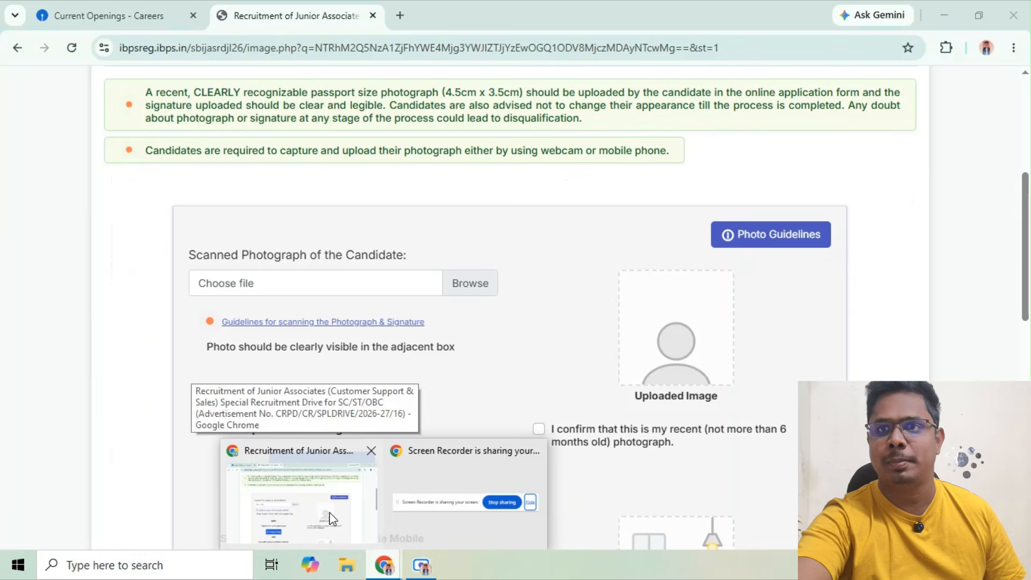
click(330, 511)
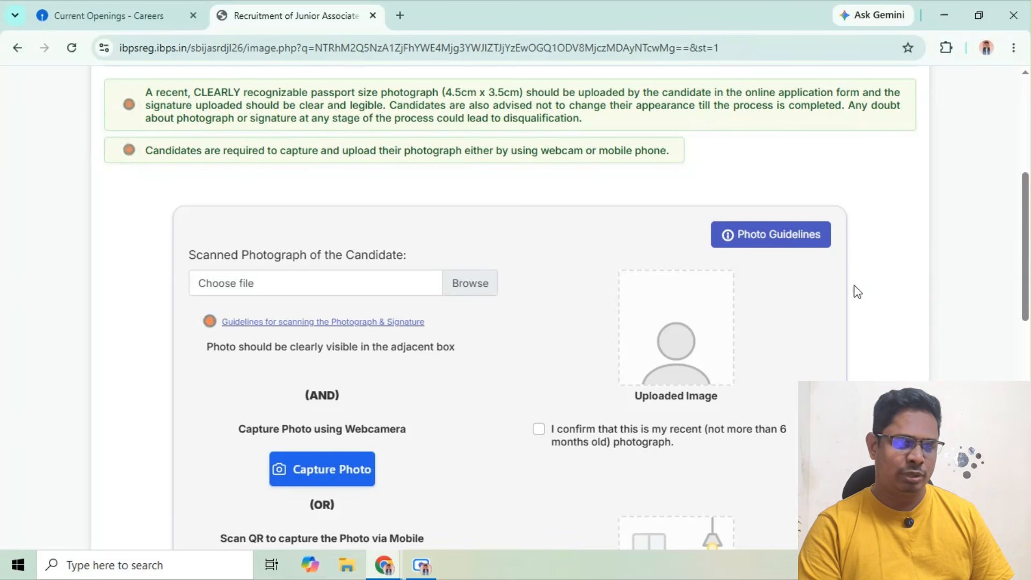
Review the photograph upload, live photo capture and scanned signature requirements on the Photo & Signature page
drag(1026, 261, 1026, 290)
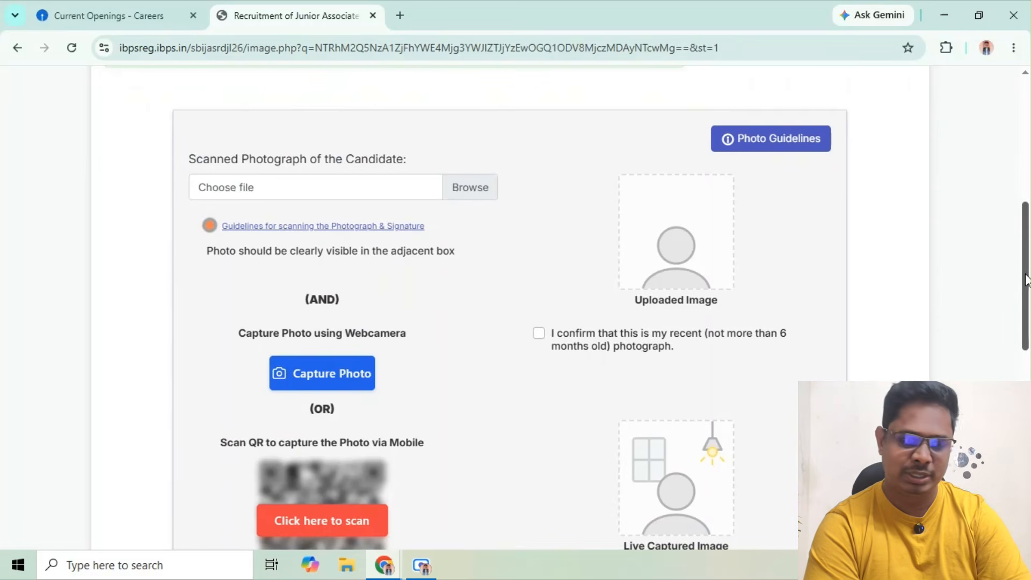
drag(1026, 280, 1026, 294)
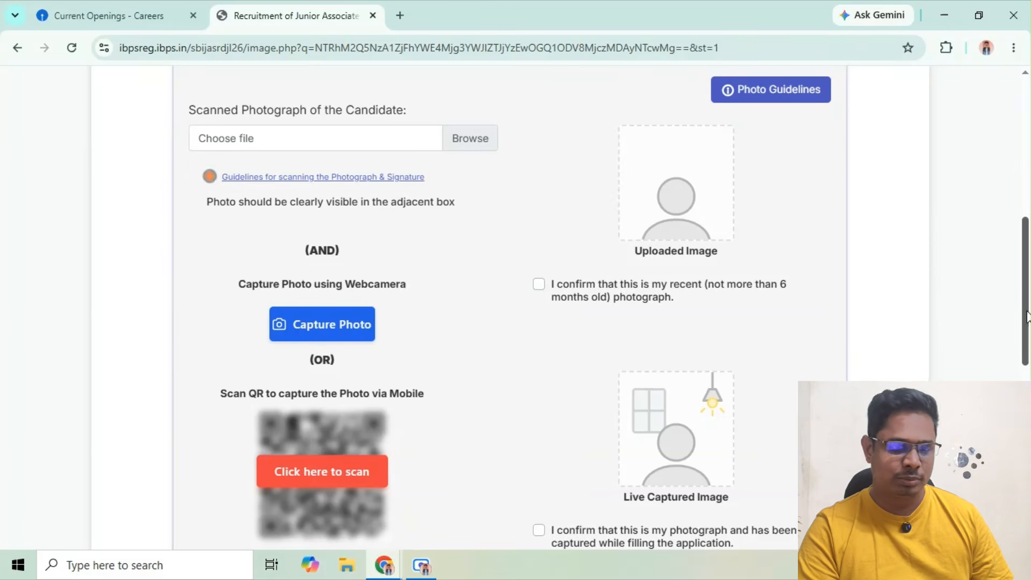
drag(1026, 317, 1027, 407)
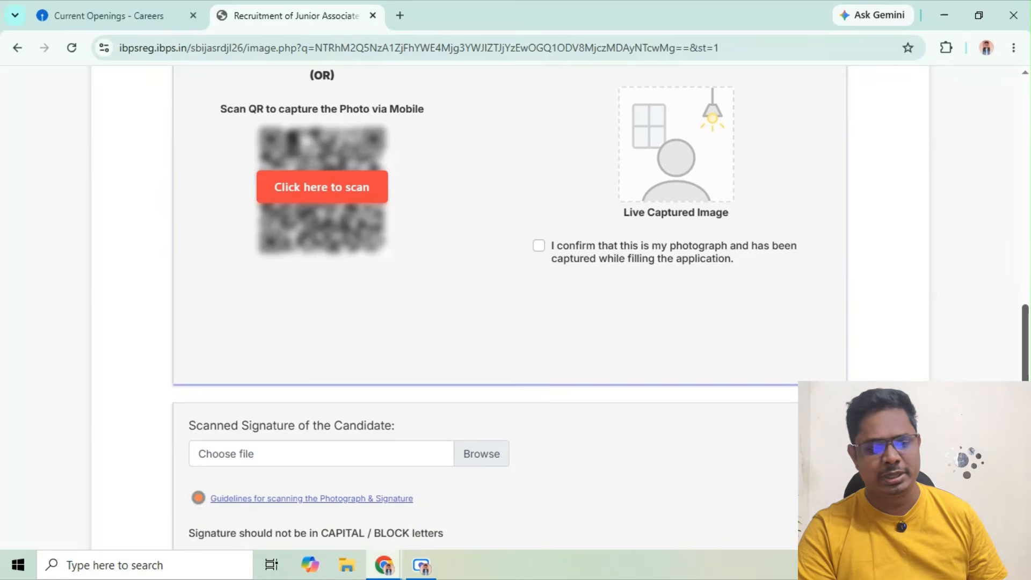
drag(1027, 408, 1027, 450)
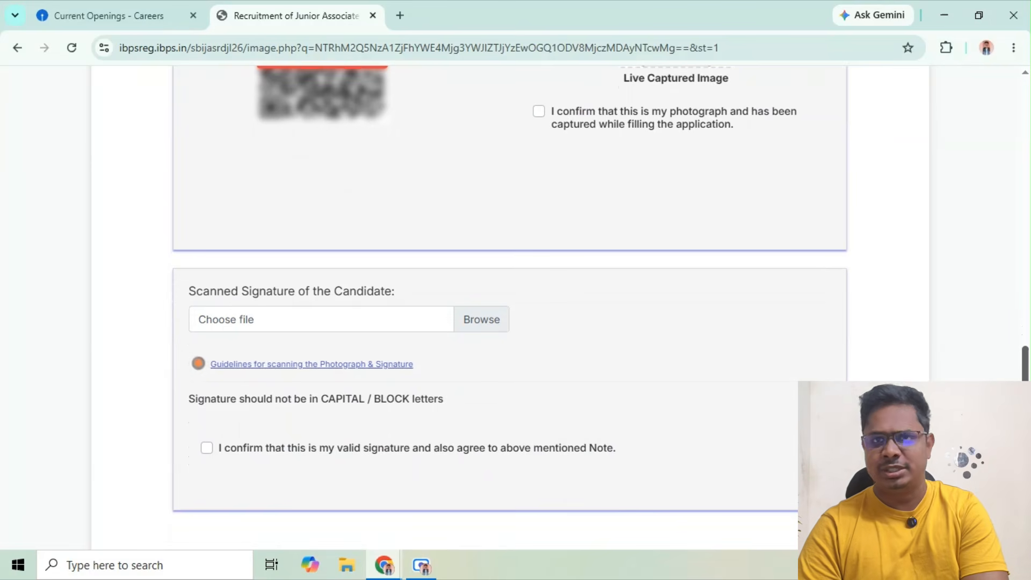
drag(1026, 449, 1027, 462)
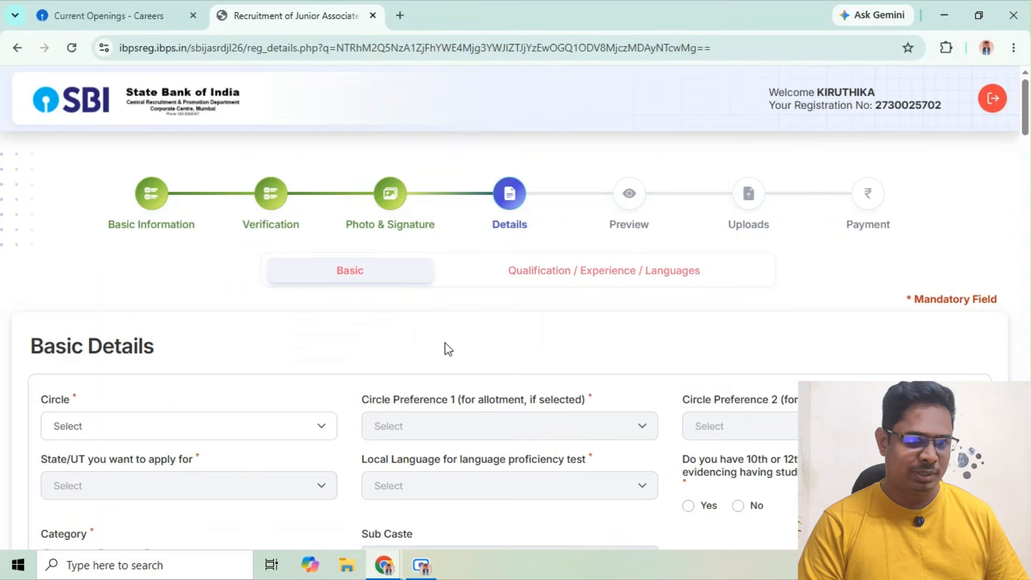
In Basic Details, set the circle to CHENNAI and the state applied for to TAMIL NADU
scroll(449, 349, down, 2)
scroll(449, 349, down, 1)
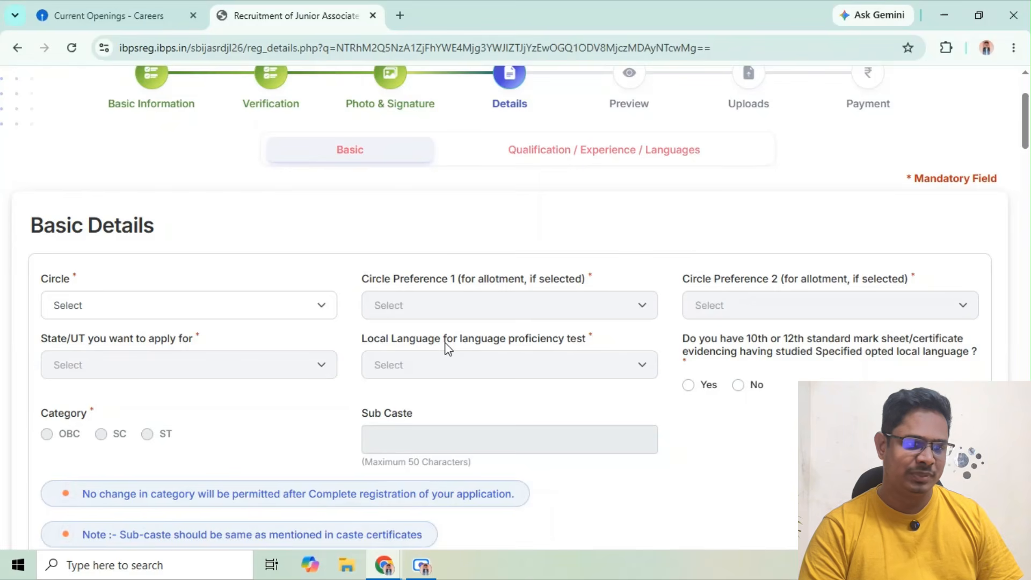
click(329, 307)
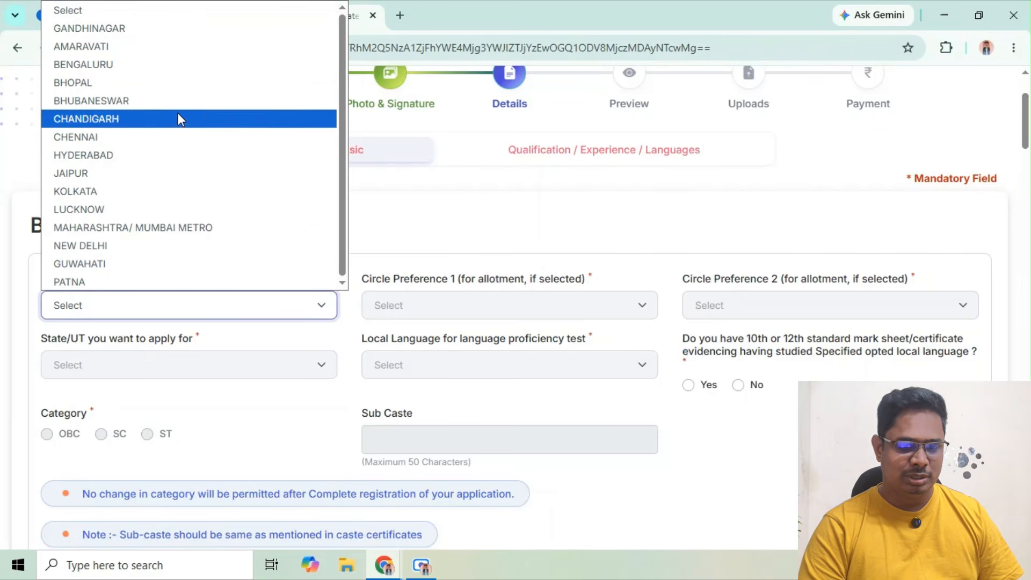
click(164, 139)
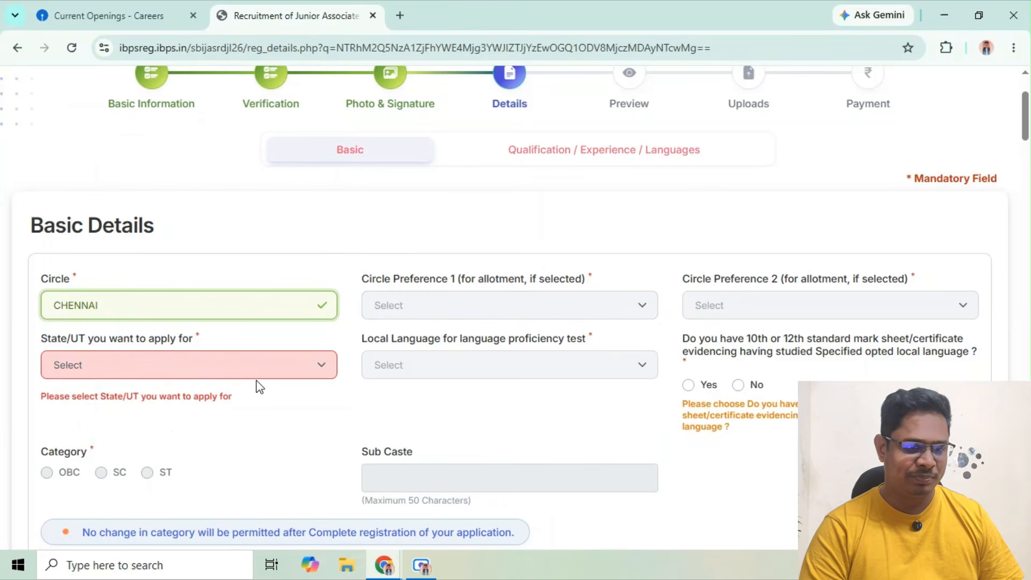
click(208, 366)
click(156, 407)
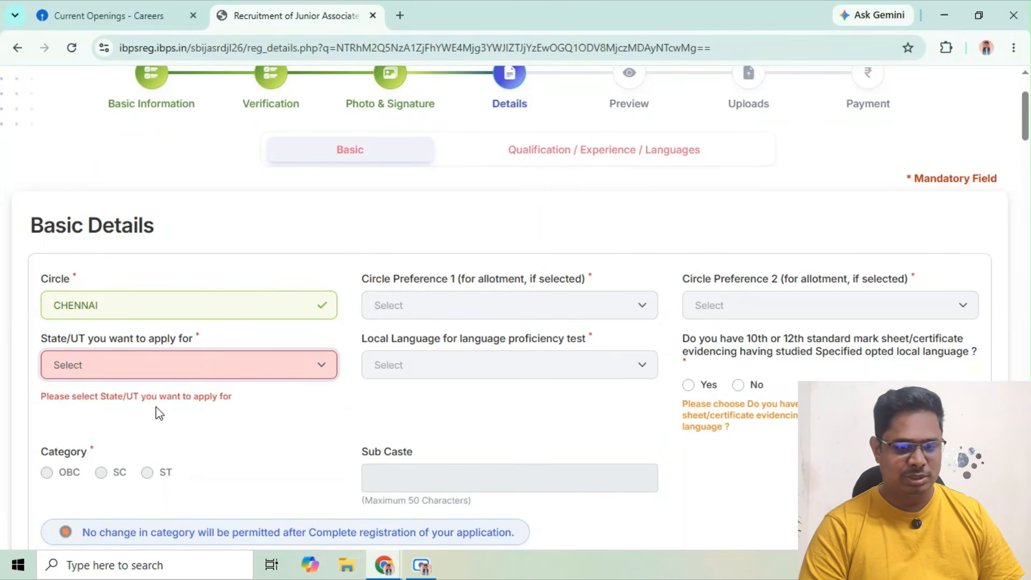
Set the local language for the proficiency test to Tamil and try to open the Circle Preference 1 choices
click(516, 376)
click(474, 408)
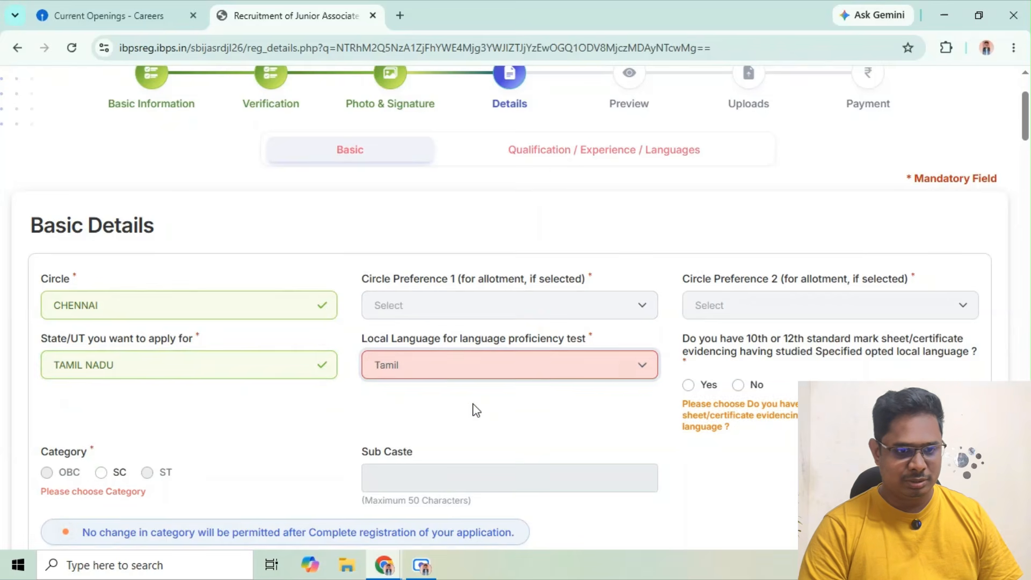
click(645, 305)
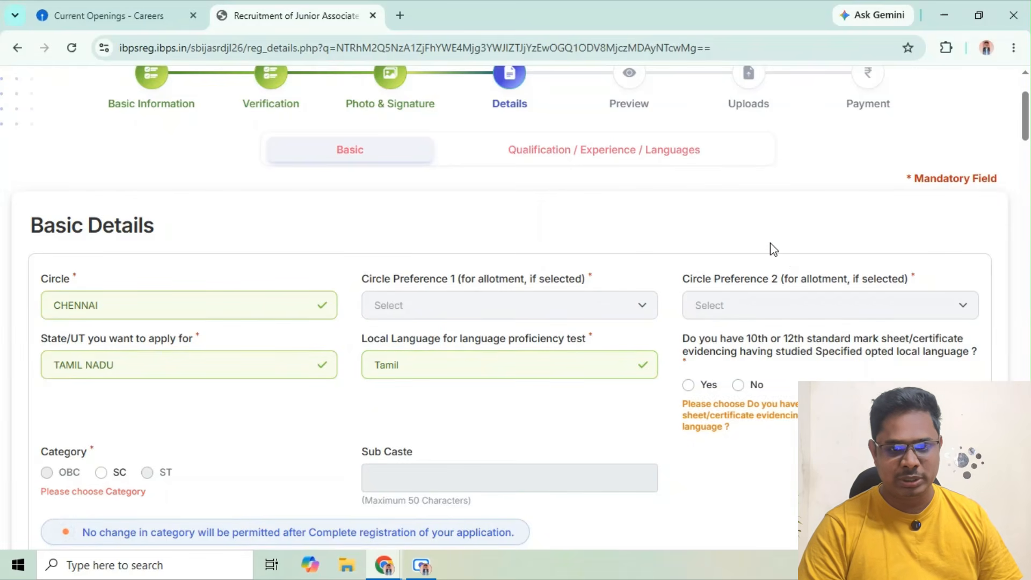
Answer No to having a 10th or 12th standard mark sheet or certificate showing study of the opted local language
scroll(772, 248, down, 1)
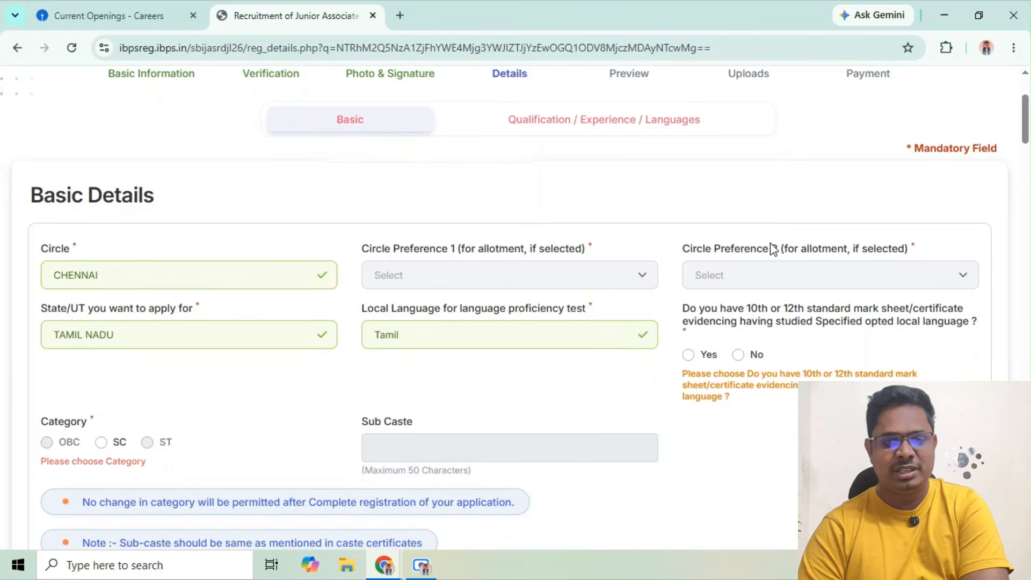
scroll(771, 246, down, 1)
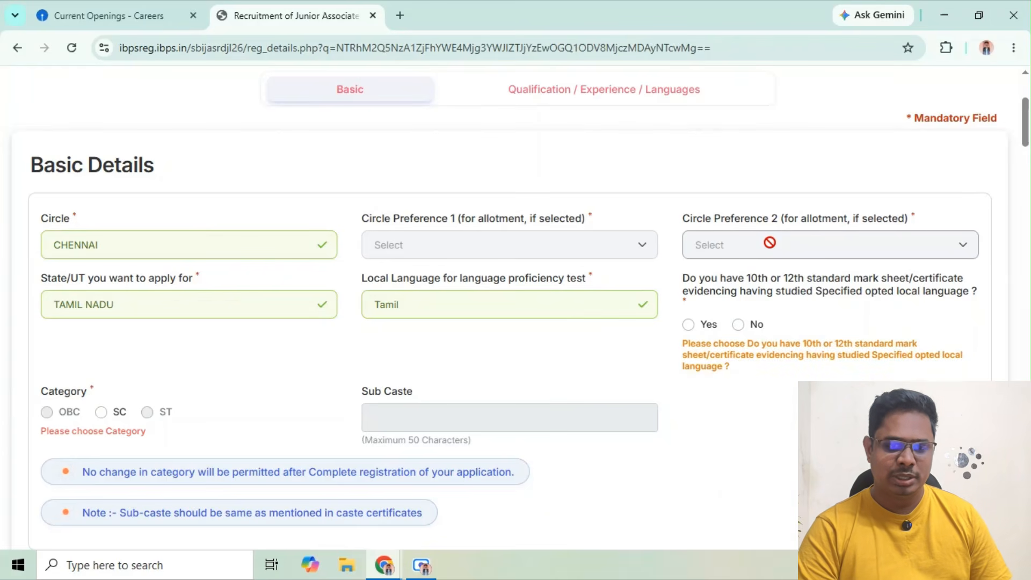
click(689, 325)
click(757, 327)
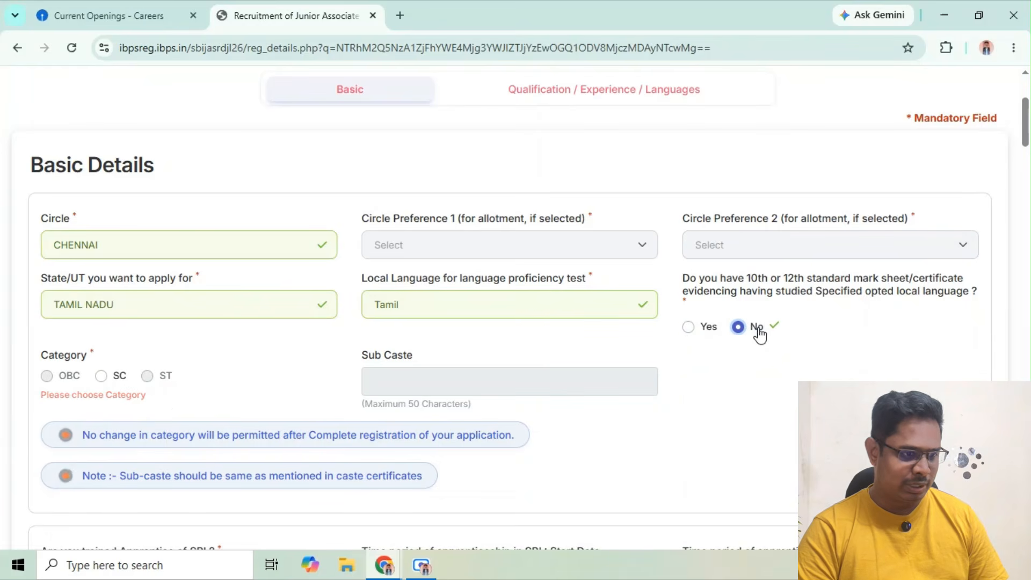
Answer Yes to having the 10th or 12th mark sheet for the local language and No to being a trained SBI apprentice
click(688, 327)
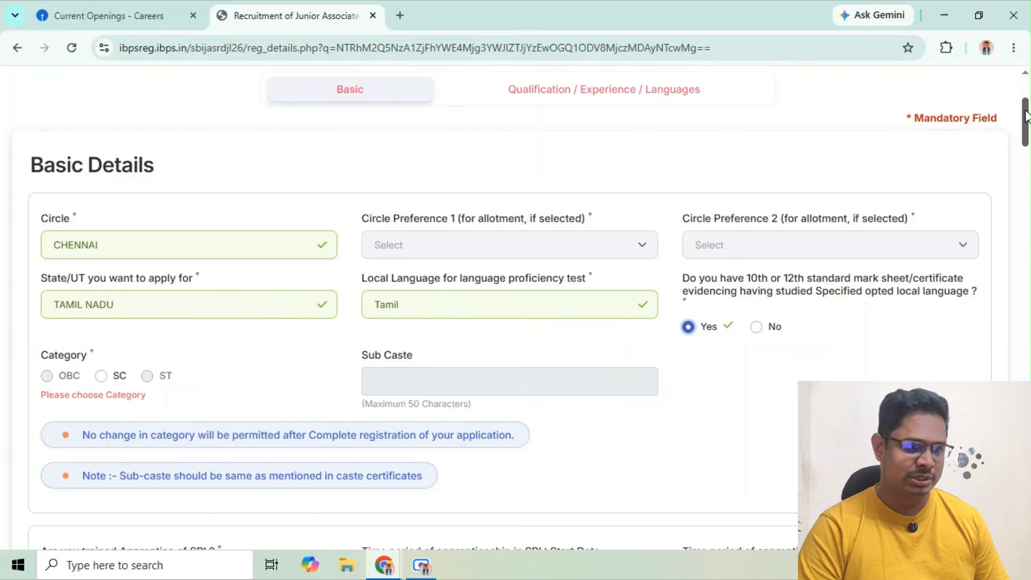
drag(1025, 115, 1026, 124)
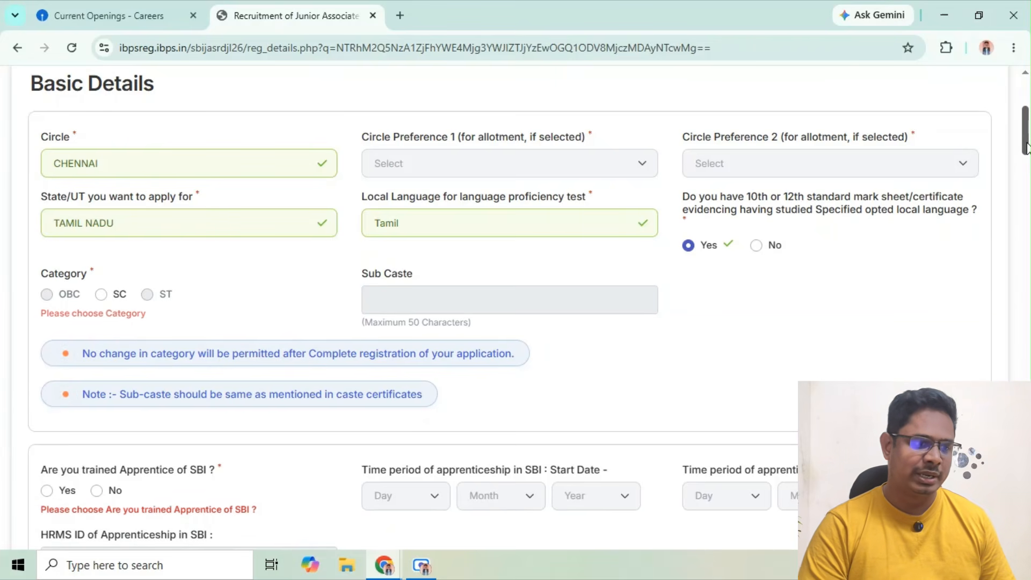
scroll(1026, 155, down, 1)
drag(1026, 155, 1026, 170)
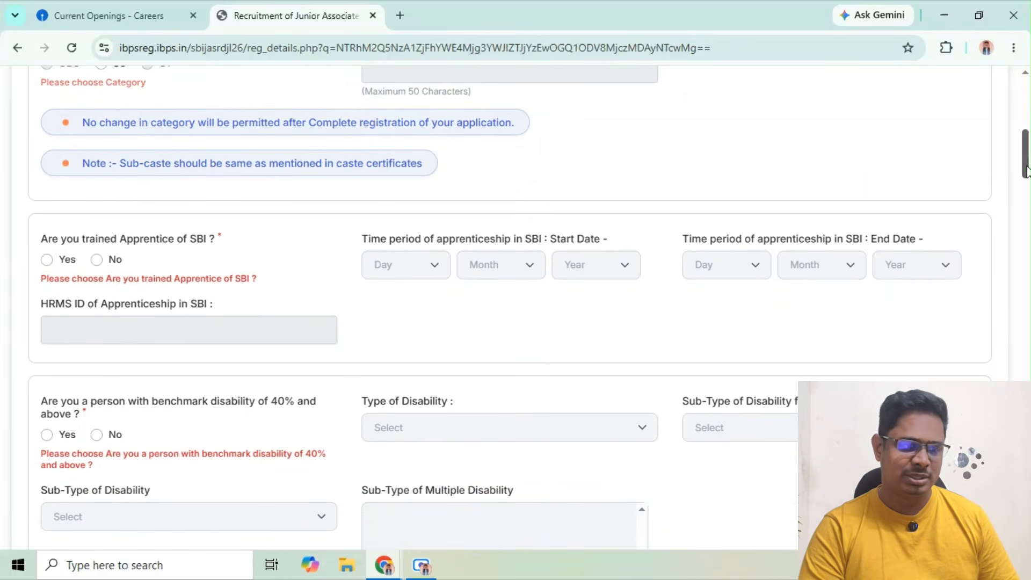
click(98, 261)
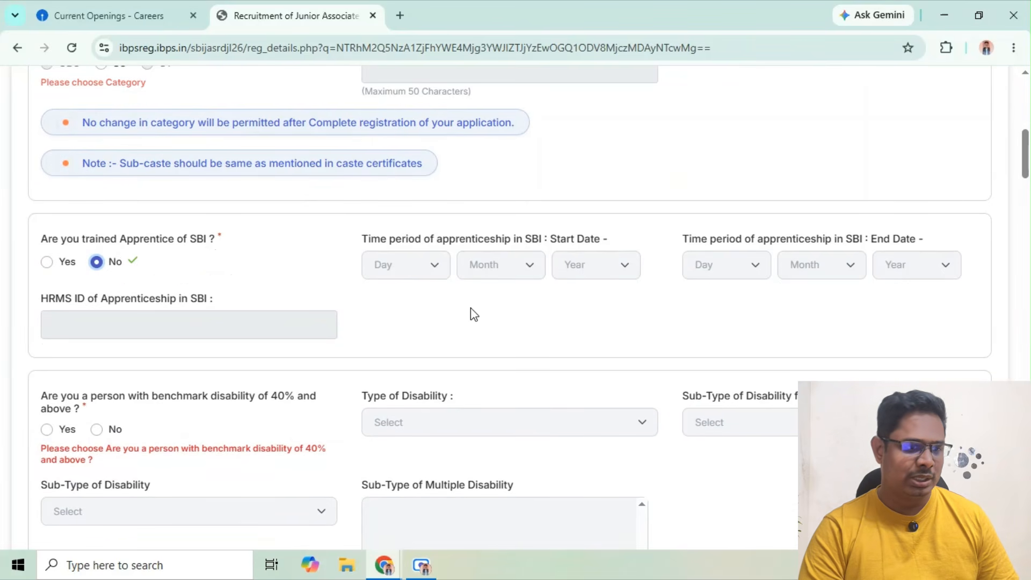
Answer No to benchmark disability of 40% and above, and No to specified disability below 40% with difficulty in writing
drag(1027, 170, 1027, 187)
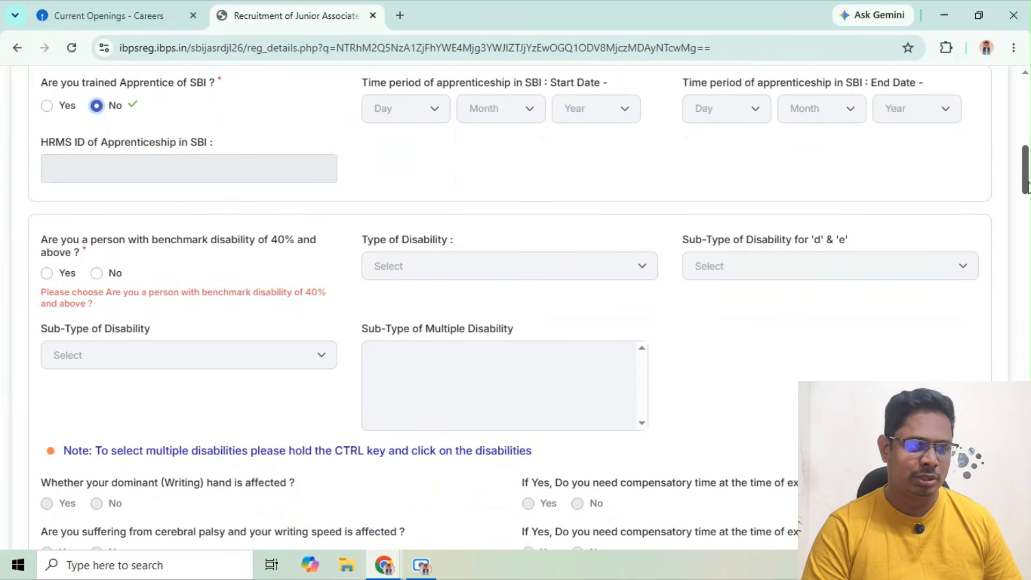
click(96, 274)
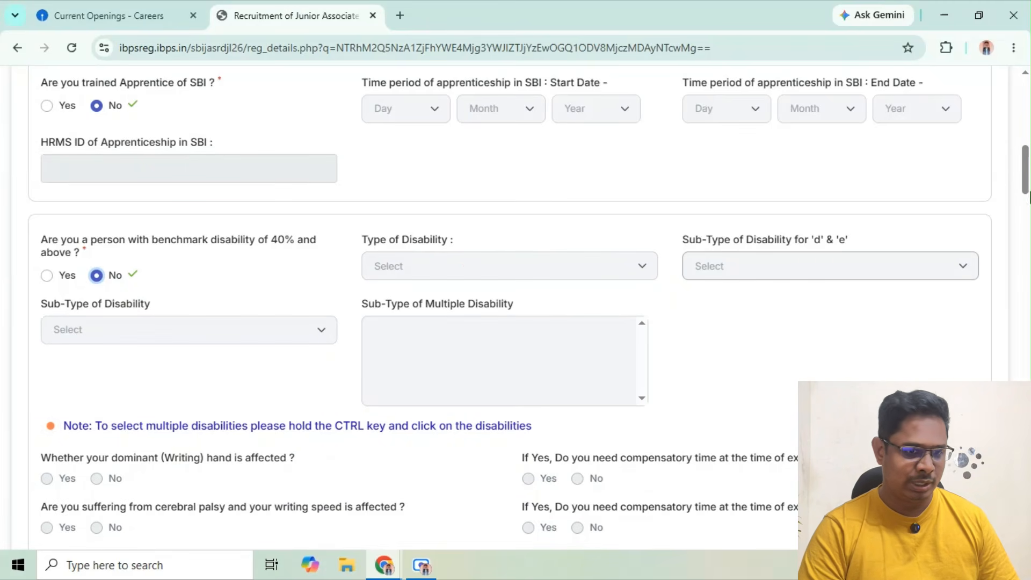
drag(1026, 180, 1027, 219)
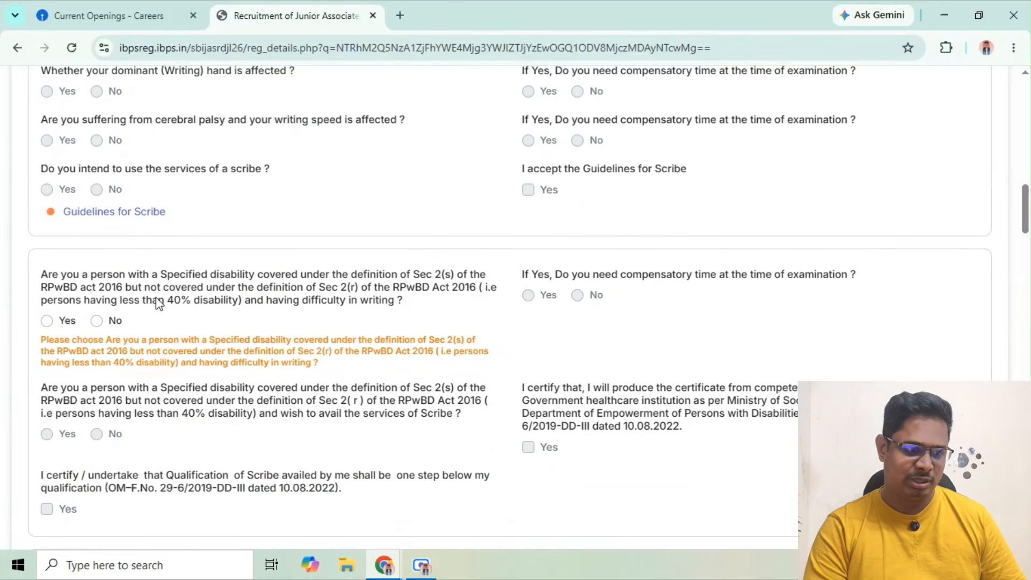
click(98, 322)
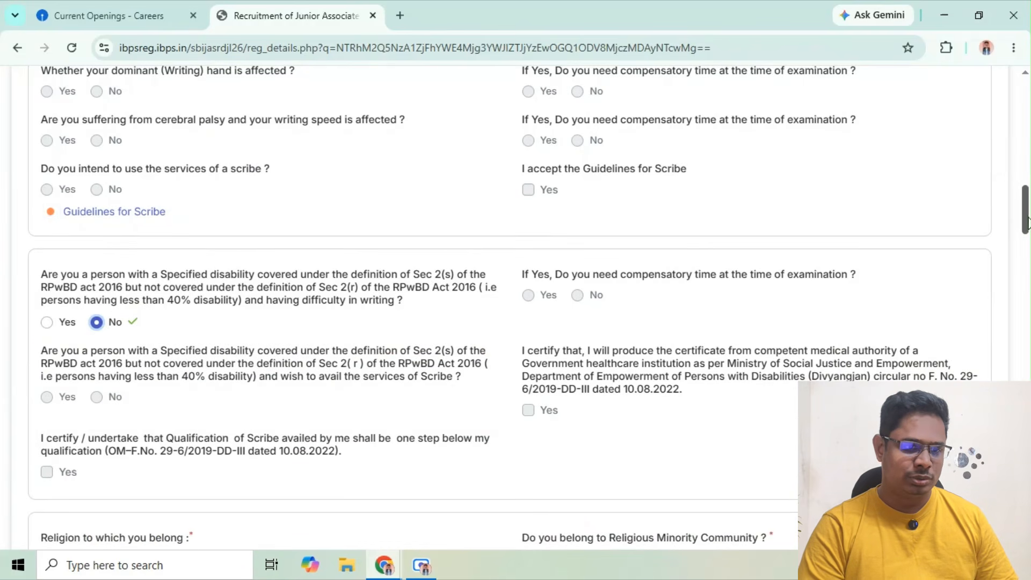
Set the religion to Hindu and answer No to belonging to a religious minority community
drag(1027, 223, 1027, 254)
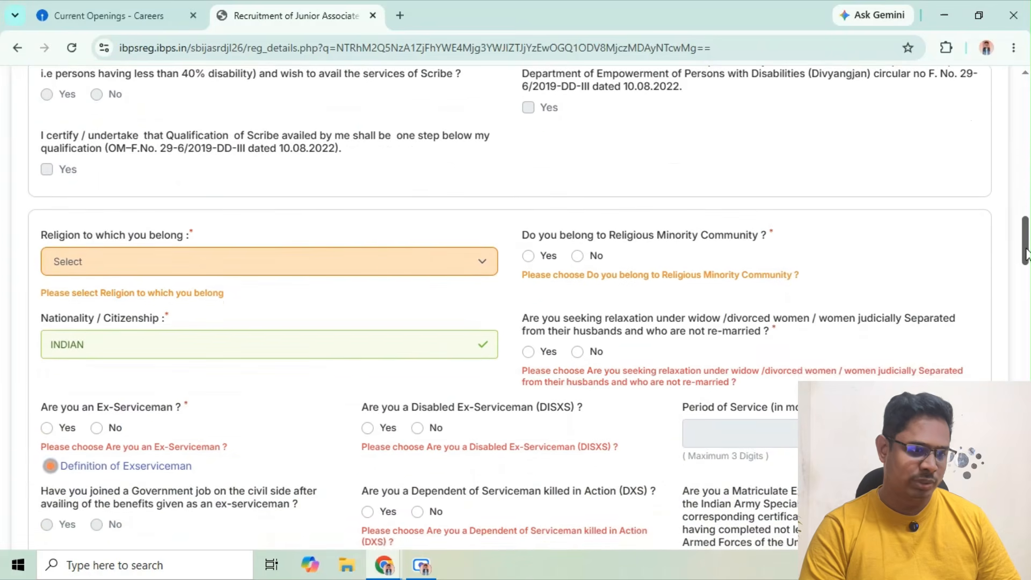
click(381, 262)
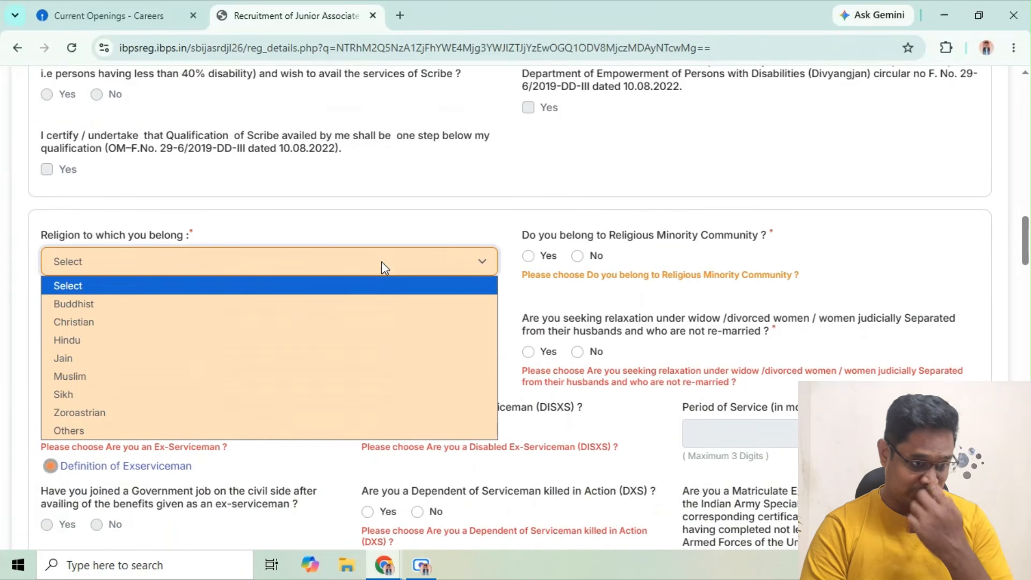
click(291, 344)
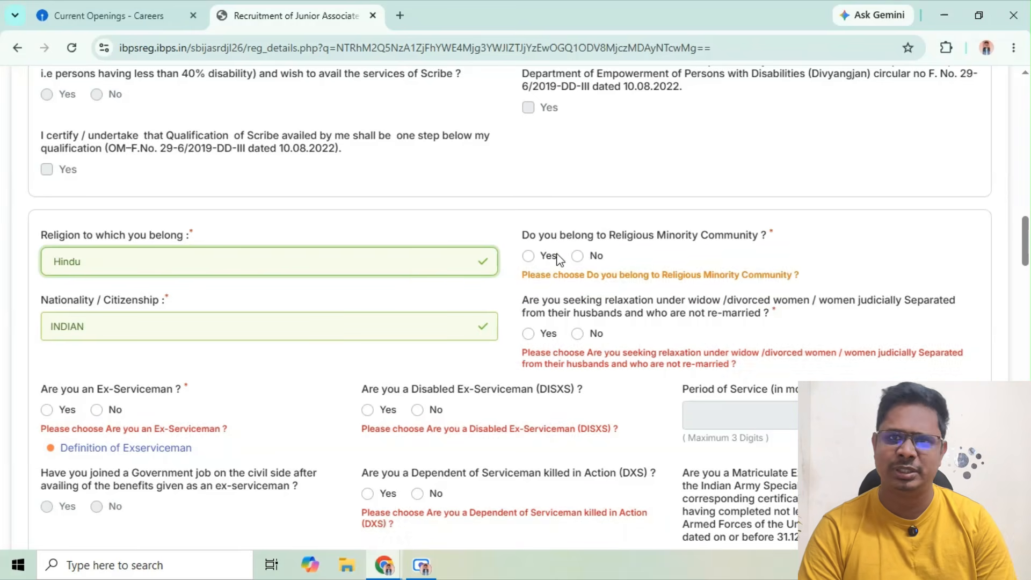
click(426, 268)
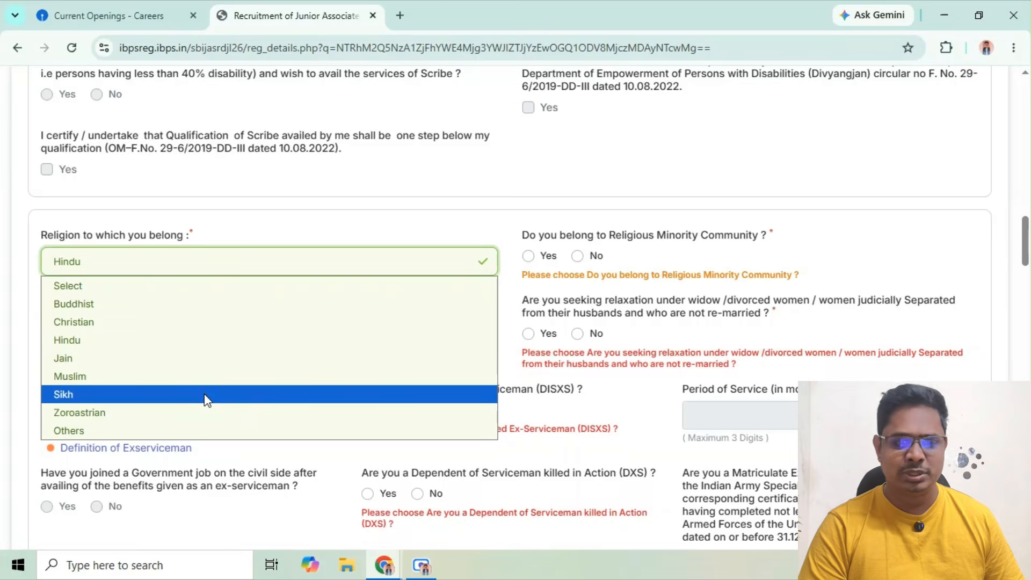
click(218, 340)
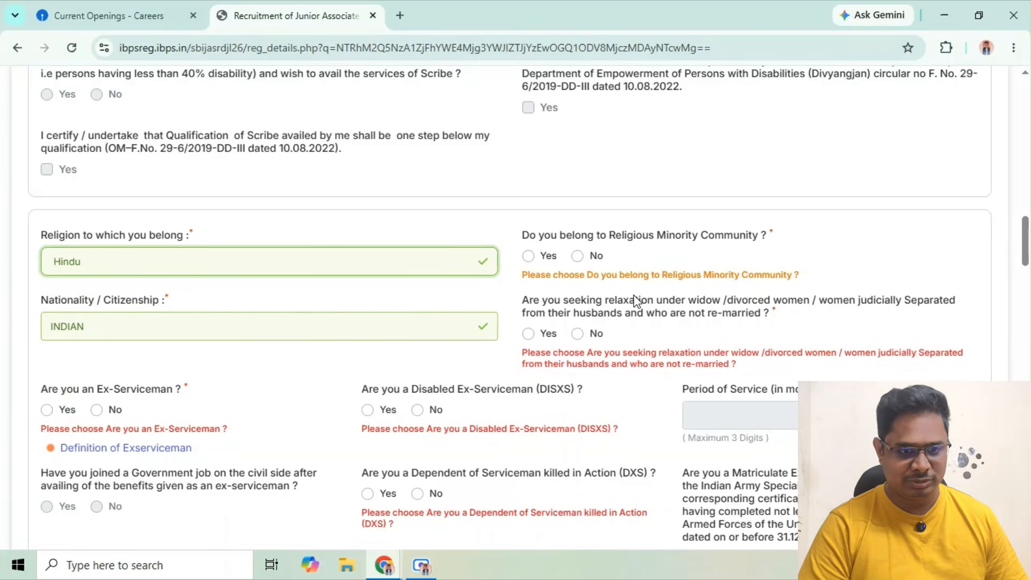
click(578, 260)
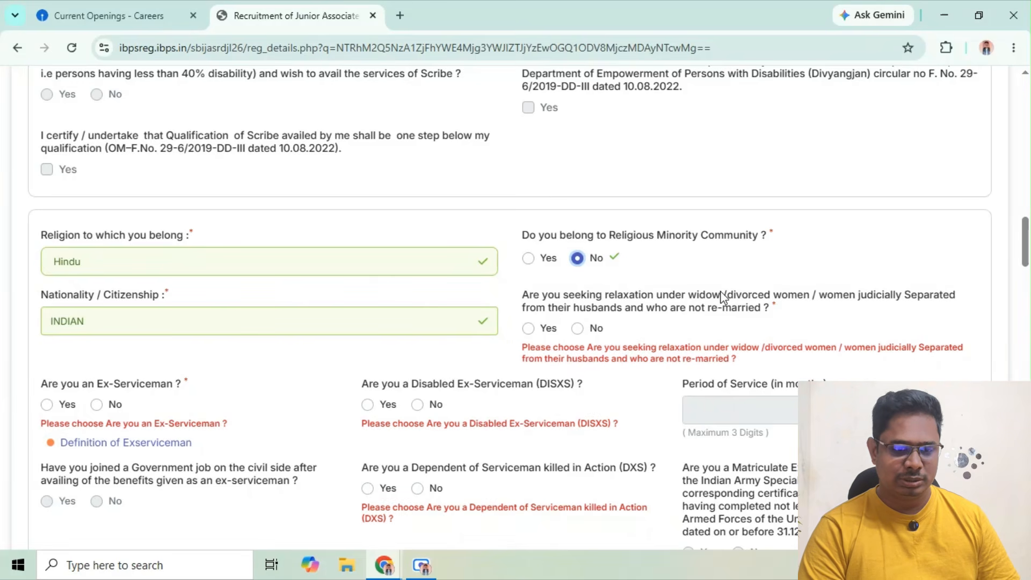
Answer No to the widow/divorced women relaxation and to the ex-serviceman, disabled ex-serviceman and dependent of serviceman killed in action questions
click(577, 329)
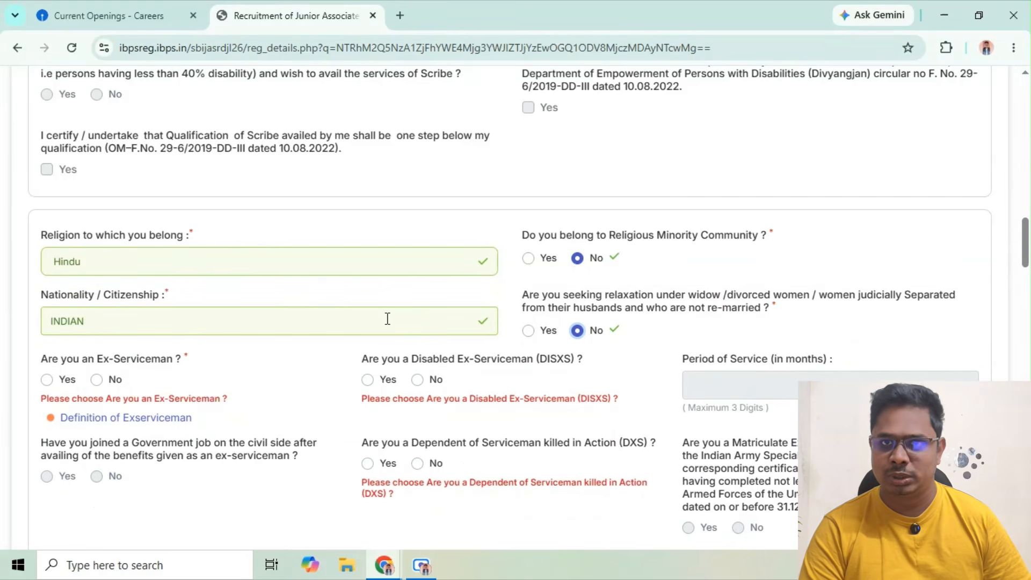
click(97, 380)
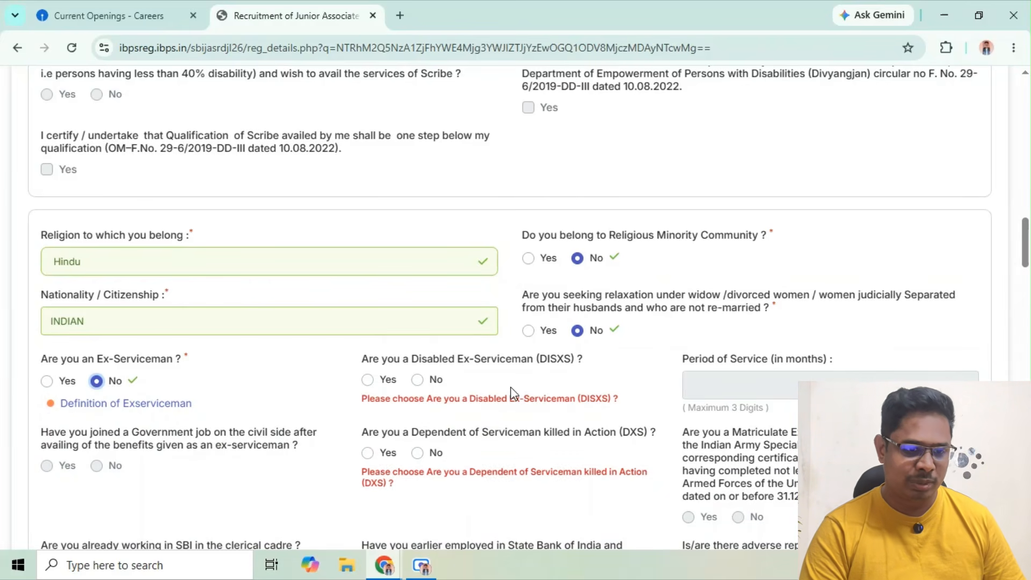
click(419, 381)
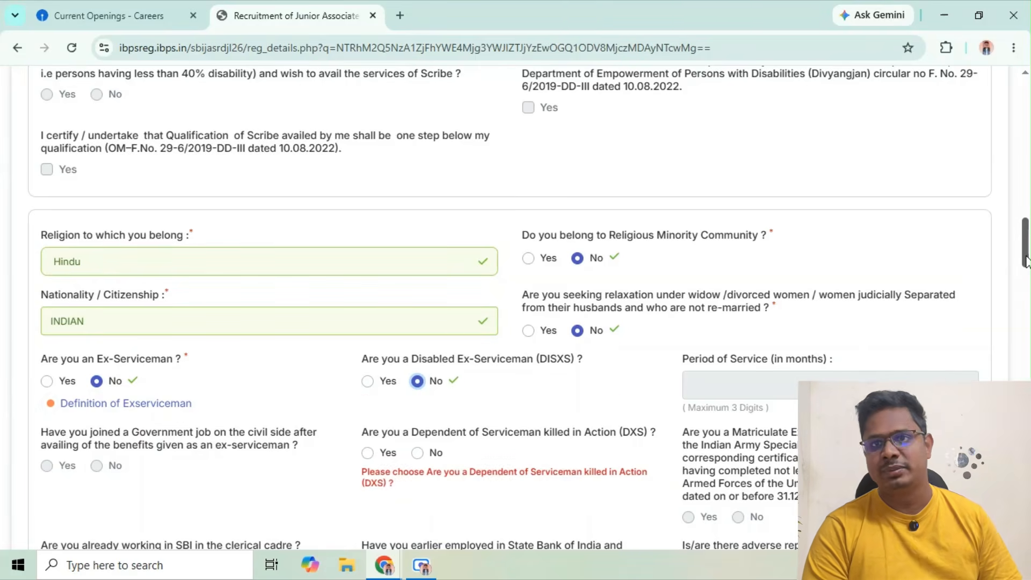
drag(1026, 262, 1025, 267)
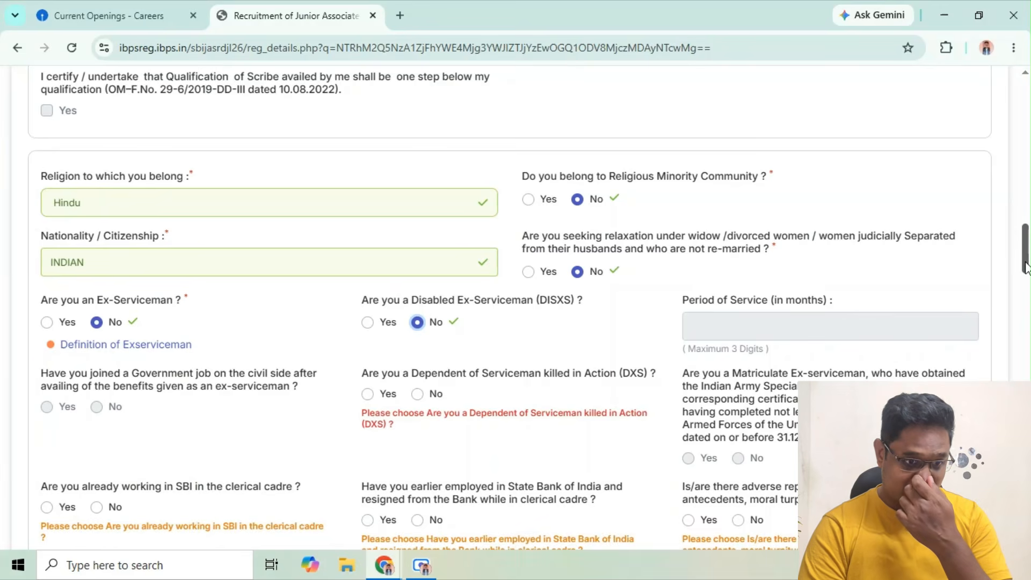
scroll(1026, 267, down, 1)
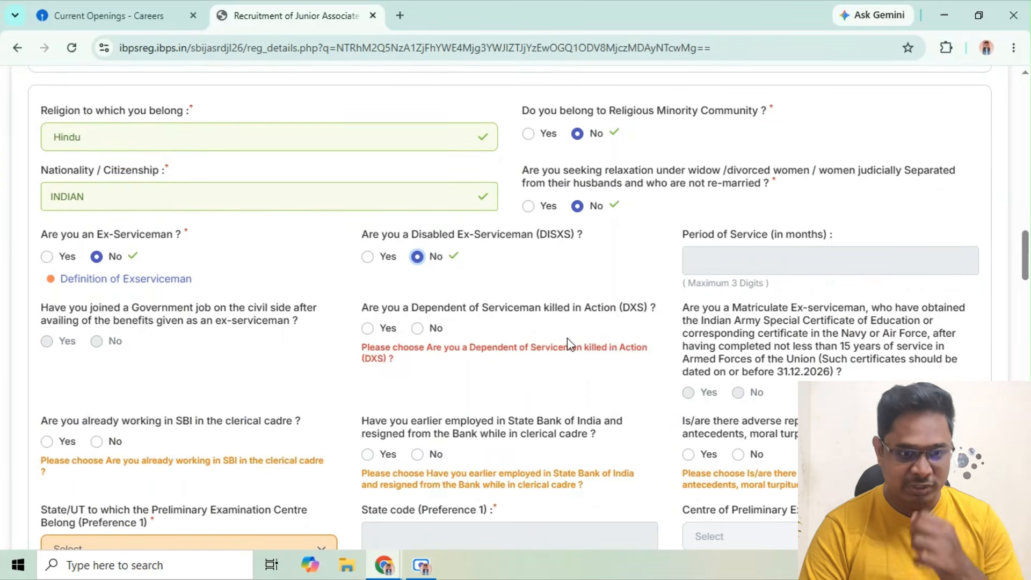
click(422, 332)
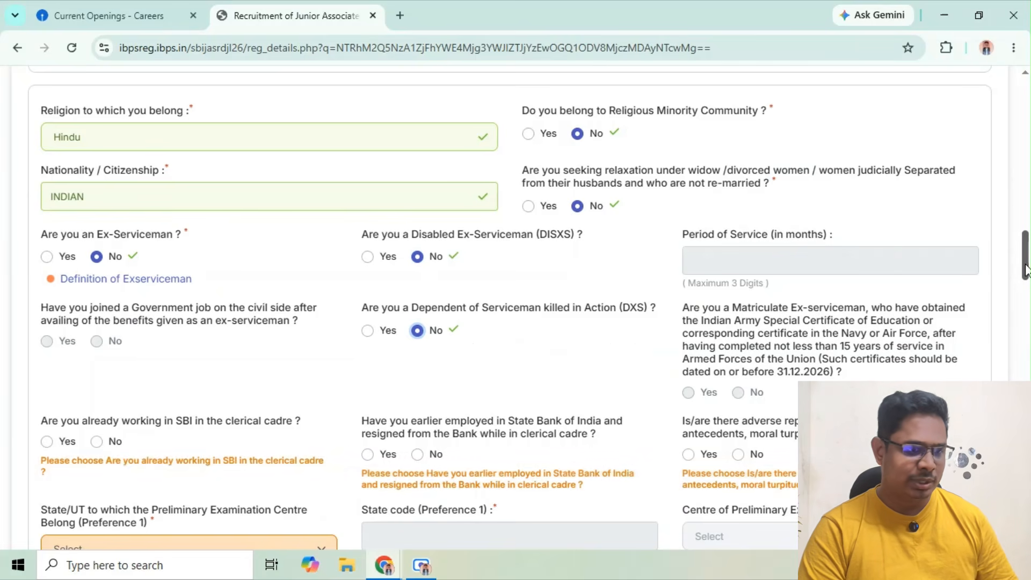
Answer No to working in SBI's clerical cadre, earlier SBI employment with resignation, and adverse reports on character or moral turpitude
drag(1025, 273, 1027, 276)
scroll(1027, 276, down, 1)
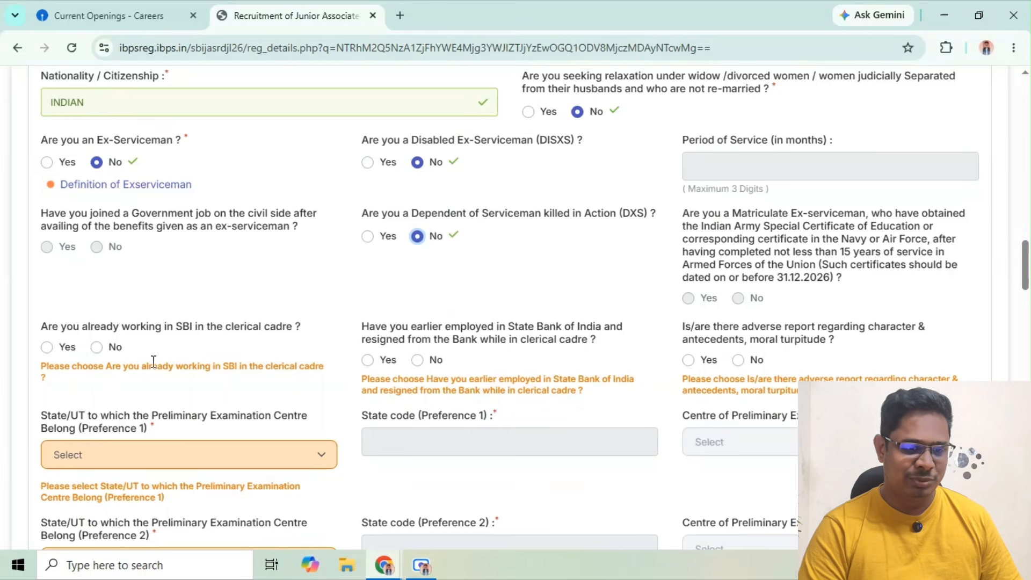
click(98, 348)
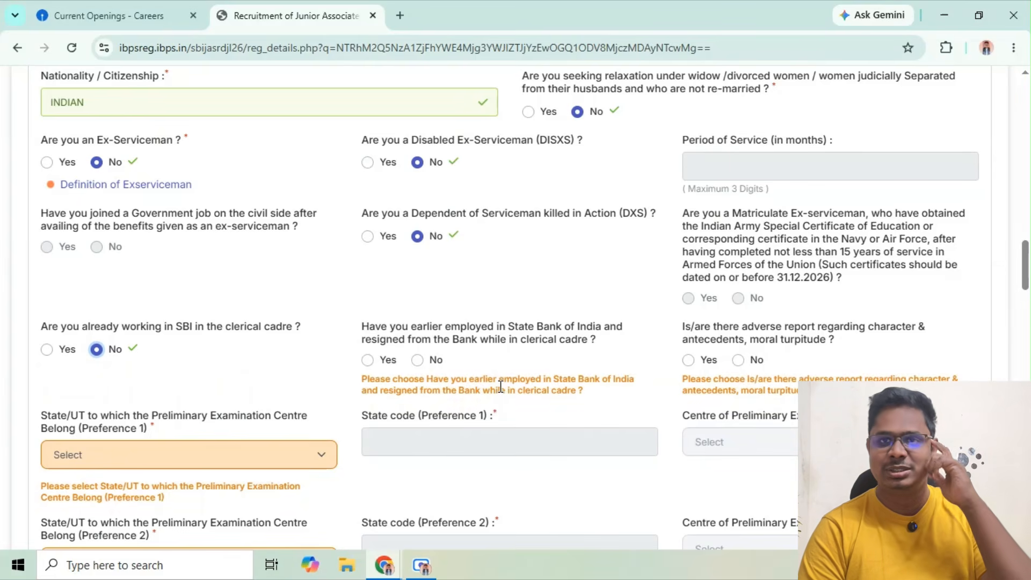
click(417, 360)
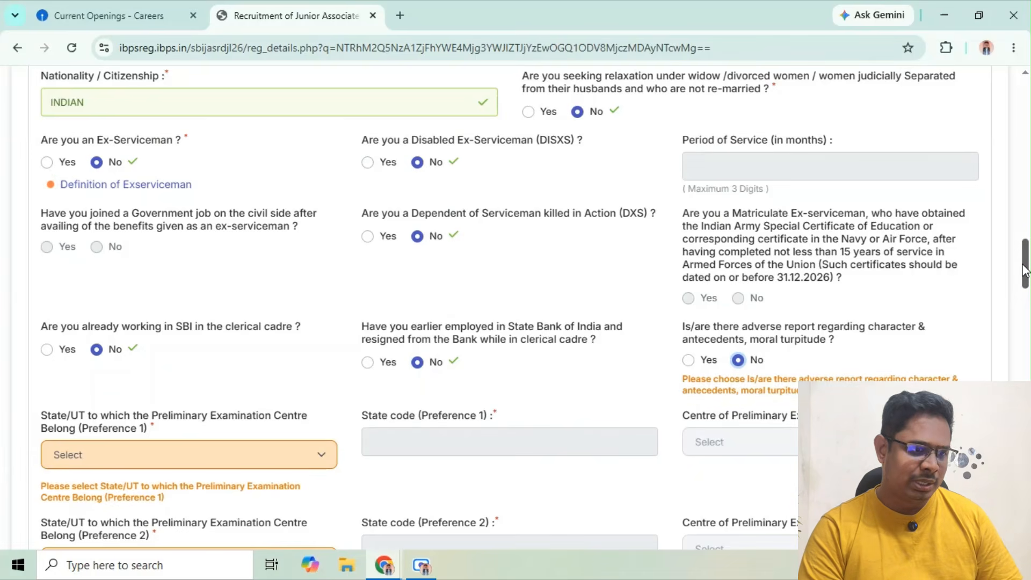
For Preliminary Examination Preference 1, set the state to Tamil Nadu and the examination centre to Erode
drag(1024, 269, 1024, 276)
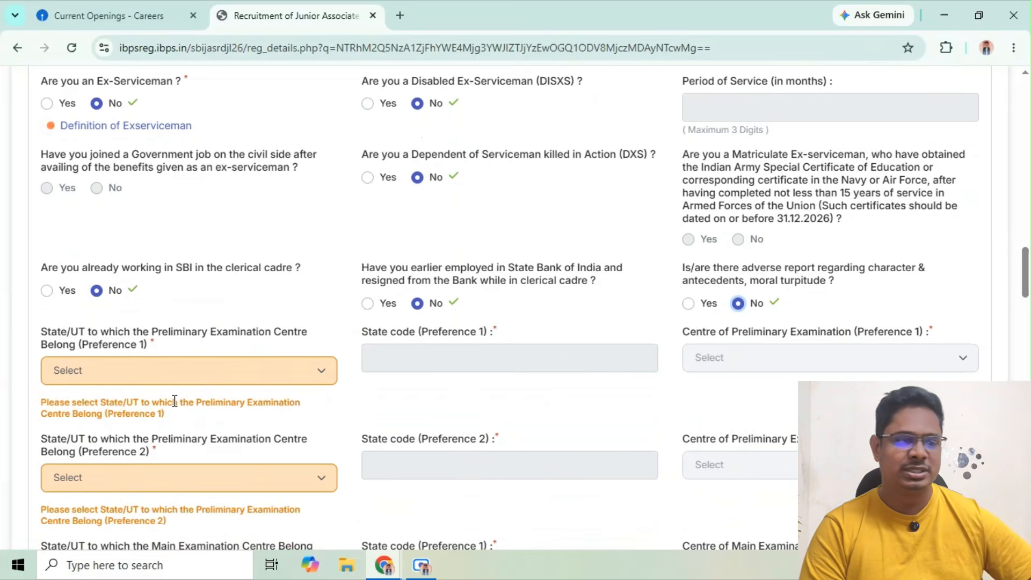
click(227, 378)
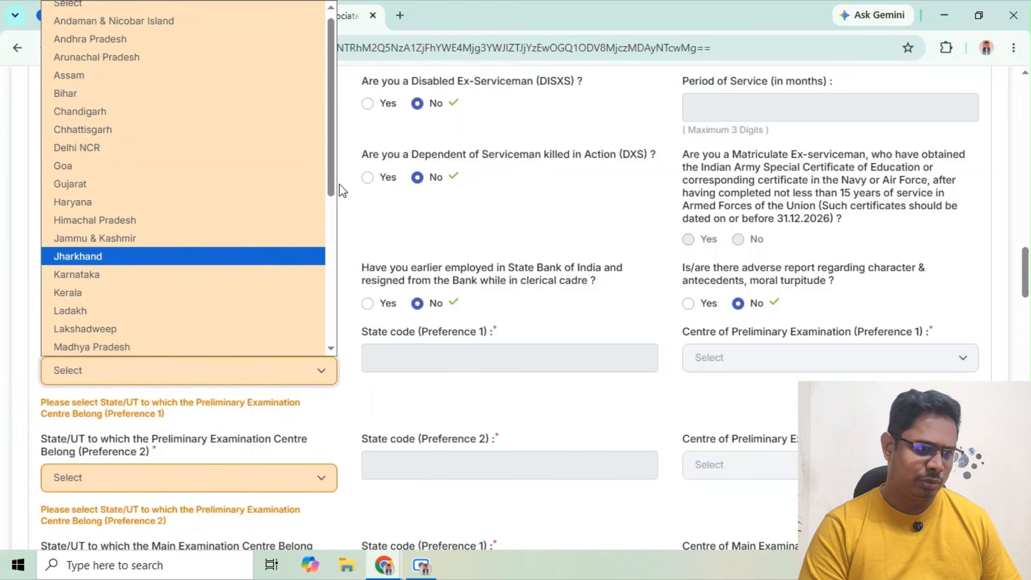
drag(331, 191, 333, 333)
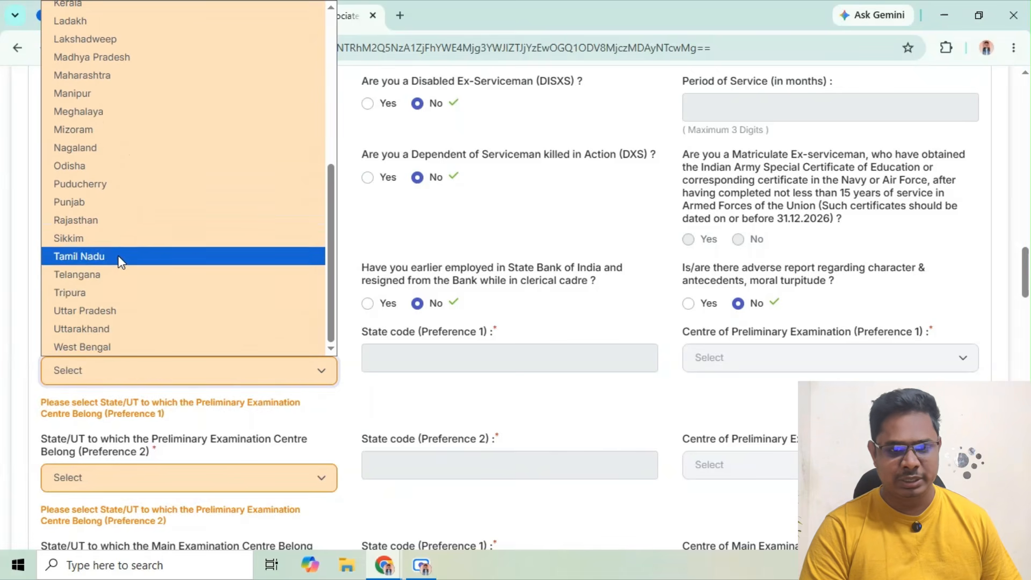
click(123, 256)
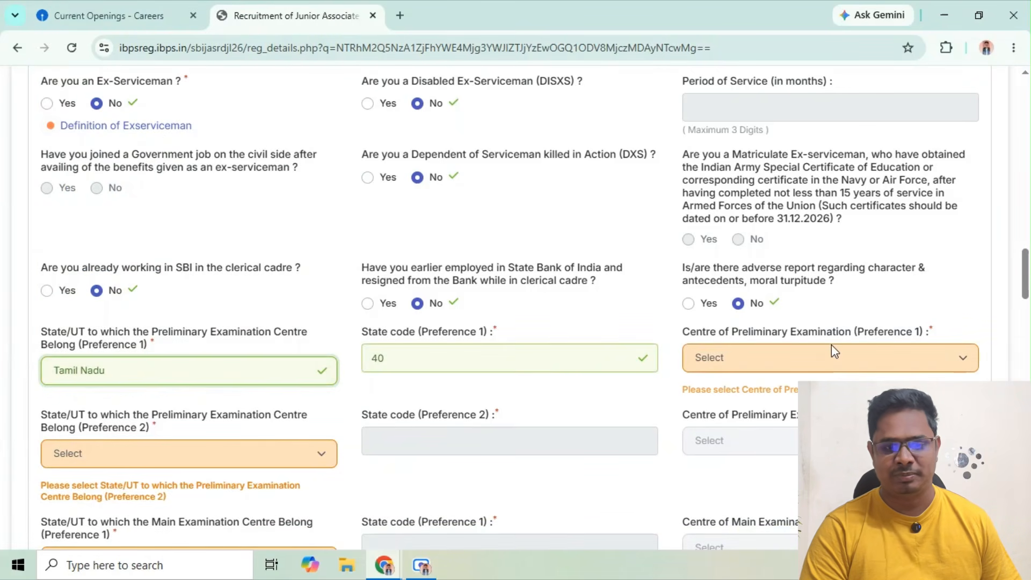
click(833, 356)
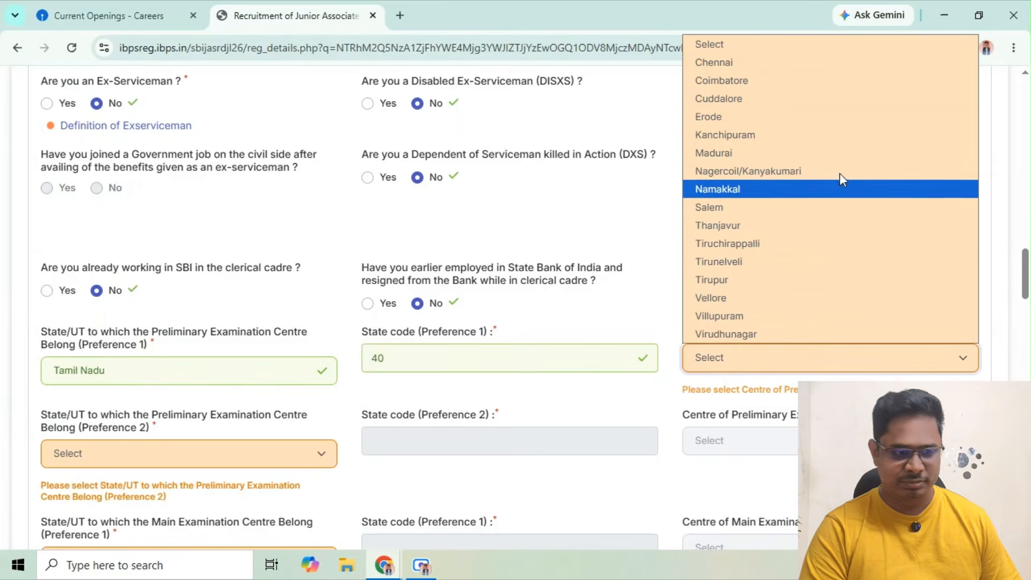
click(821, 116)
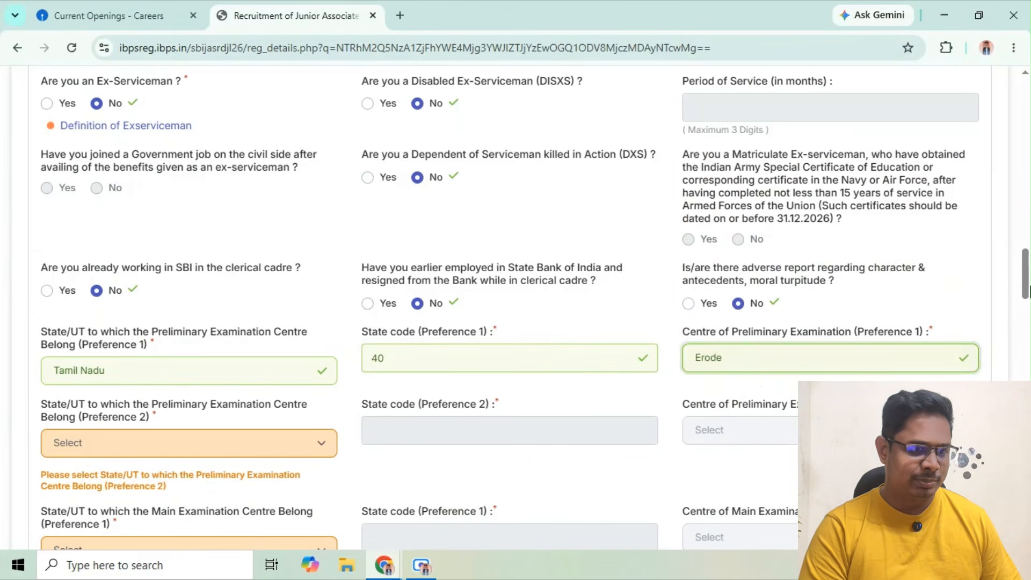
For Preliminary Examination Preference 2, set the state to Tamil Nadu and the examination centre to Coimbatore
scroll(397, 359, down, 3)
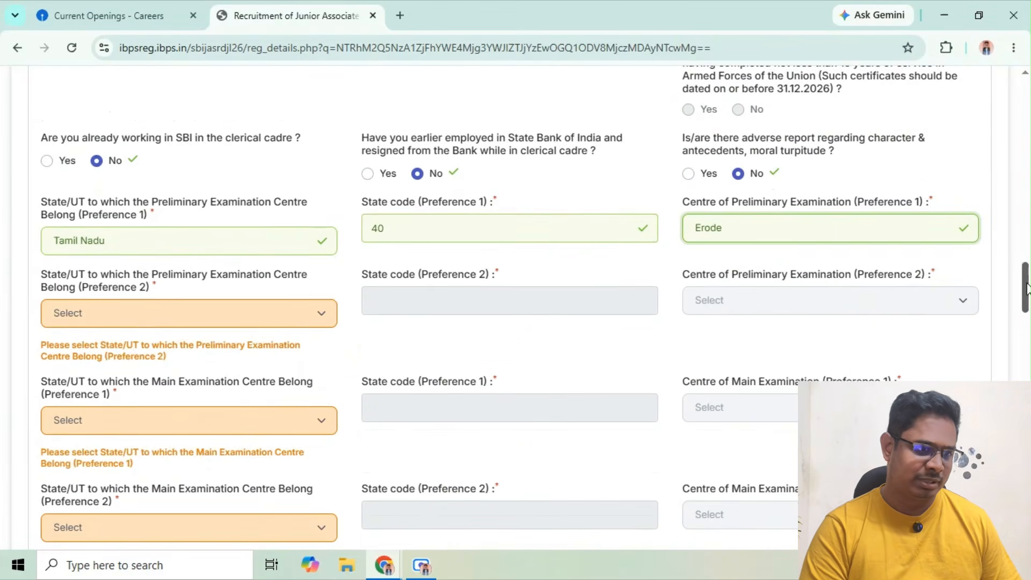
click(239, 329)
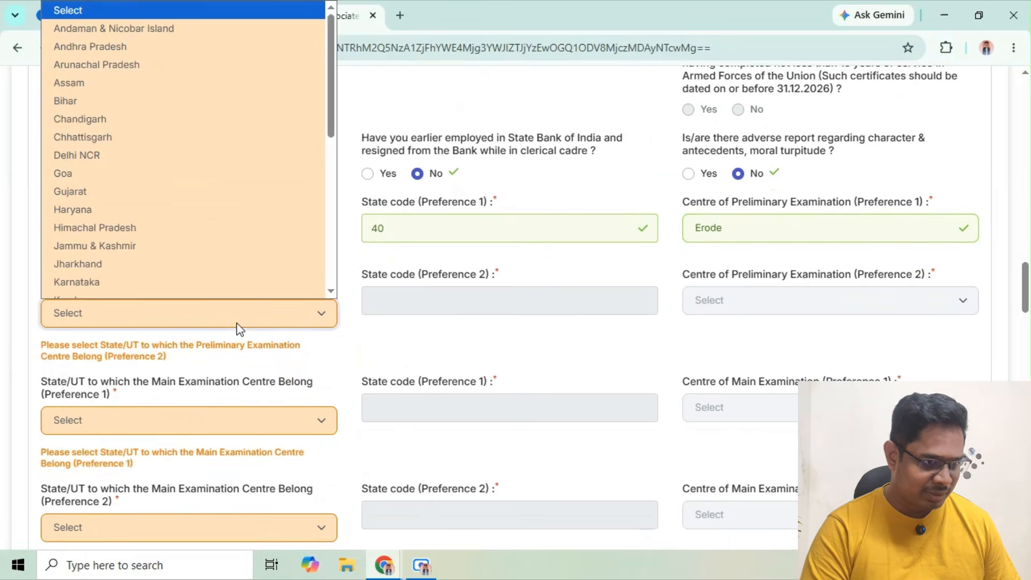
click(433, 346)
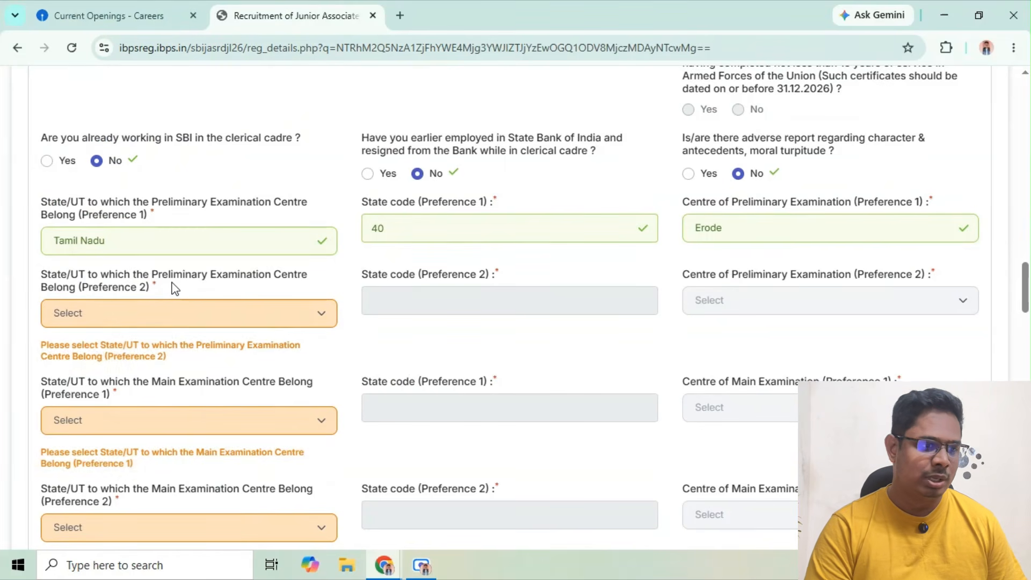
click(163, 317)
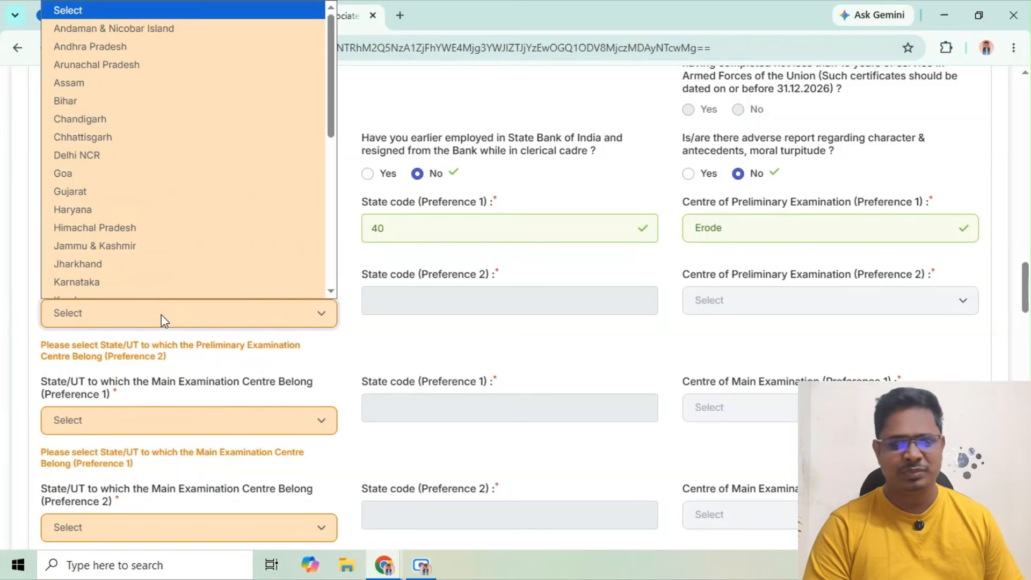
key(Down)
key(Down)
key(Down)
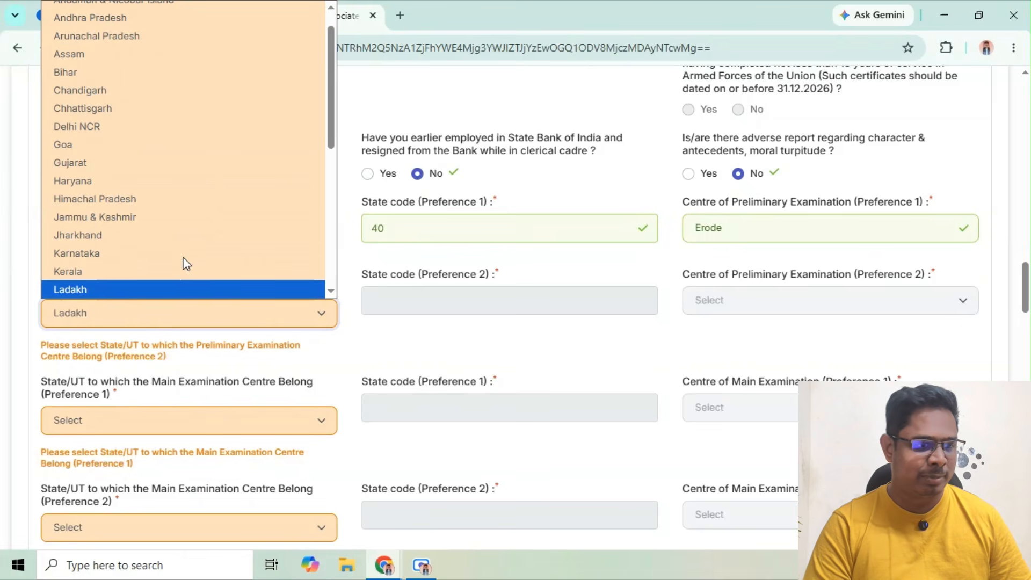
key(Down)
key(Down)
key(Down)
key(Down)
key(Down)
key(Down)
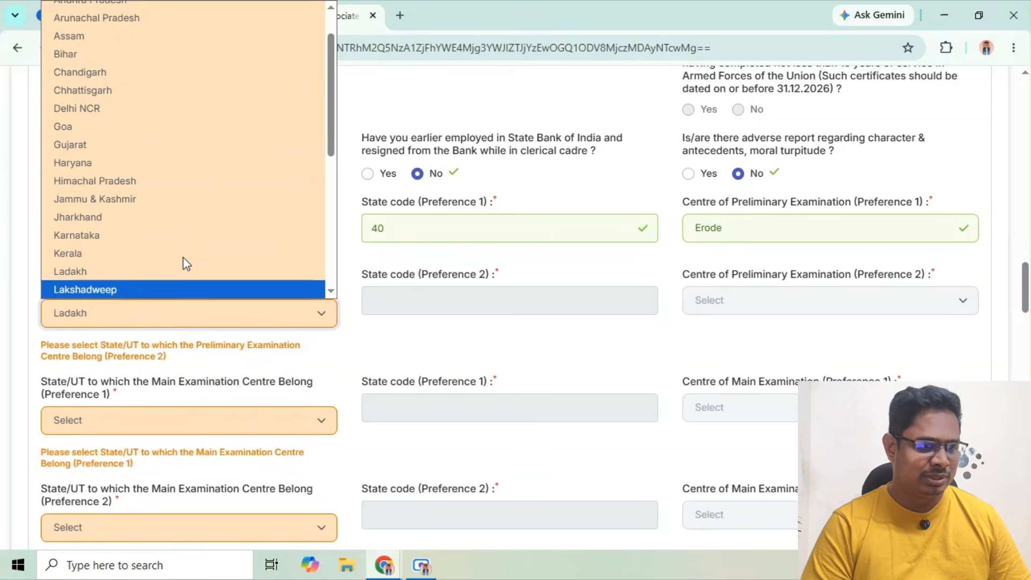
key(Down)
key(Down)
key(Down)
key(Down)
key(Down)
key(Down)
key(Down)
key(Down)
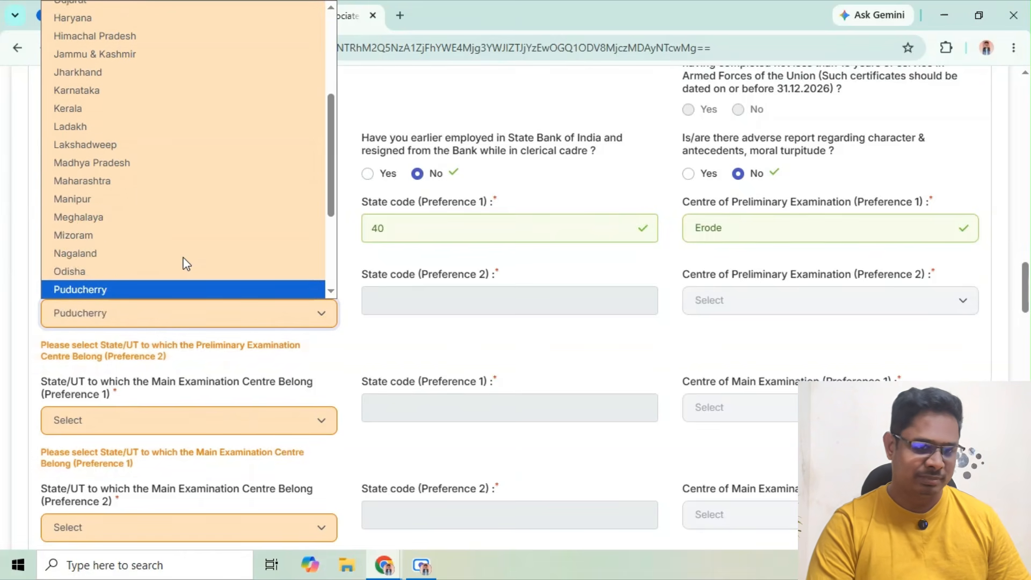
key(Up)
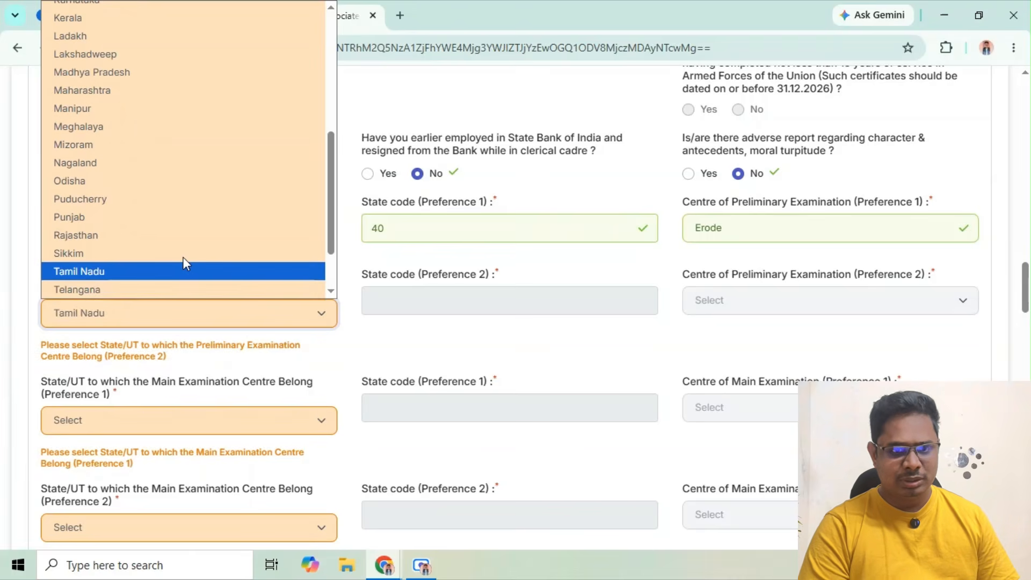
key(Return)
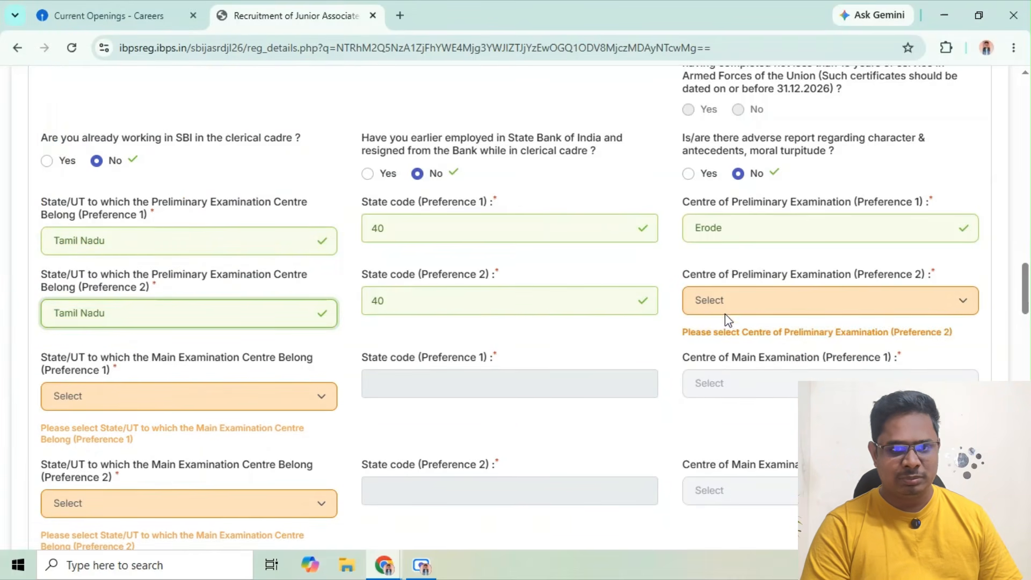
click(801, 304)
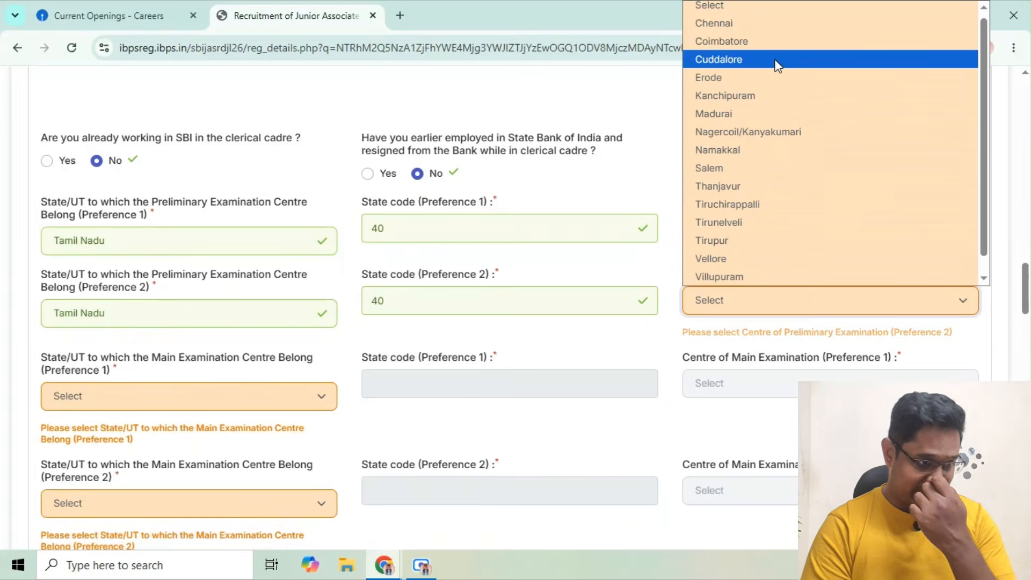
click(771, 43)
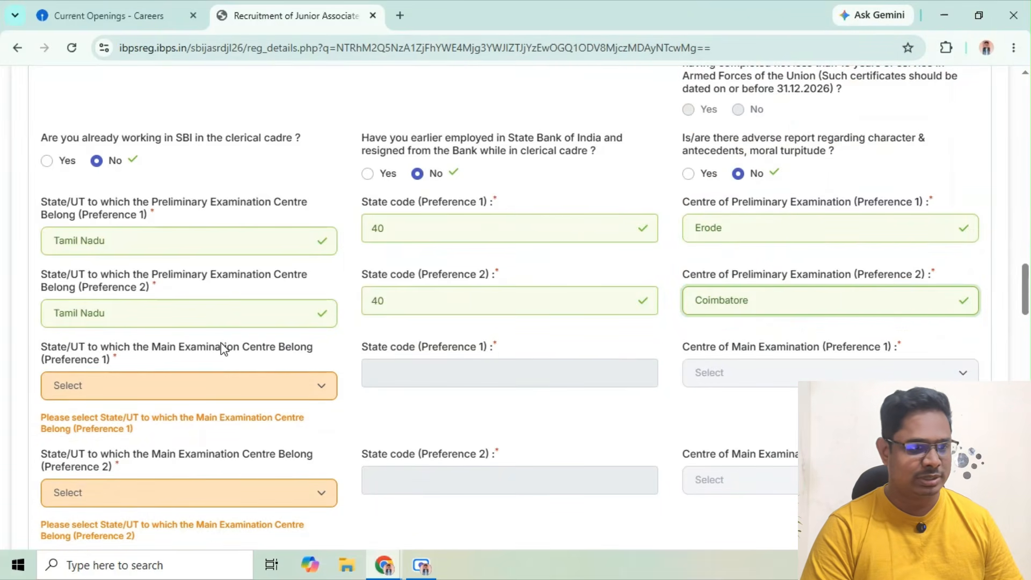
For Main Examination Preference 1, set the state to Tamil Nadu and the examination centre to Erode
click(261, 385)
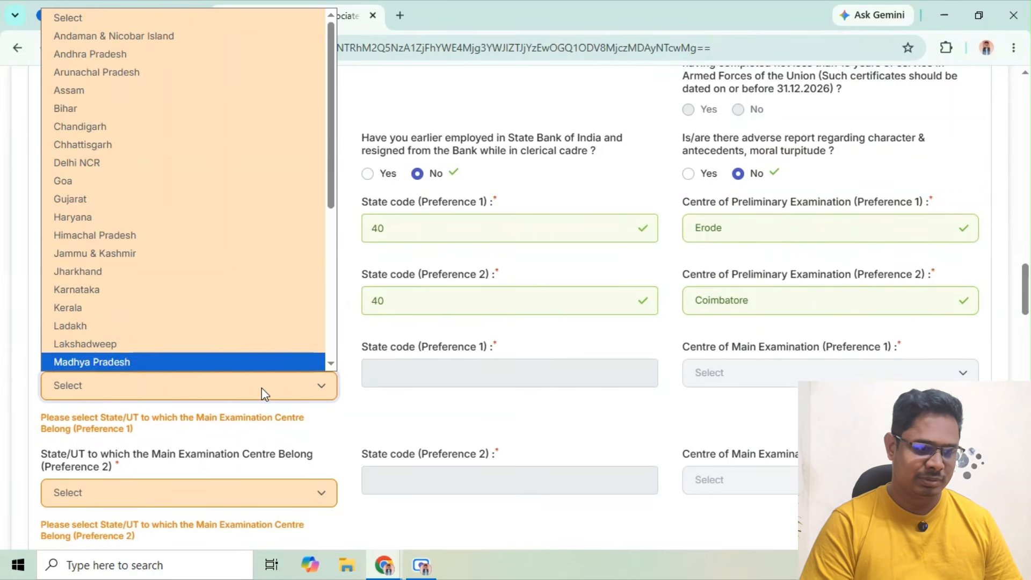
key(Down)
key(Down)
key(Down)
key(Down)
key(Down)
key(Down)
key(Down)
key(Down)
key(Down)
key(Down)
key(Down)
key(Down)
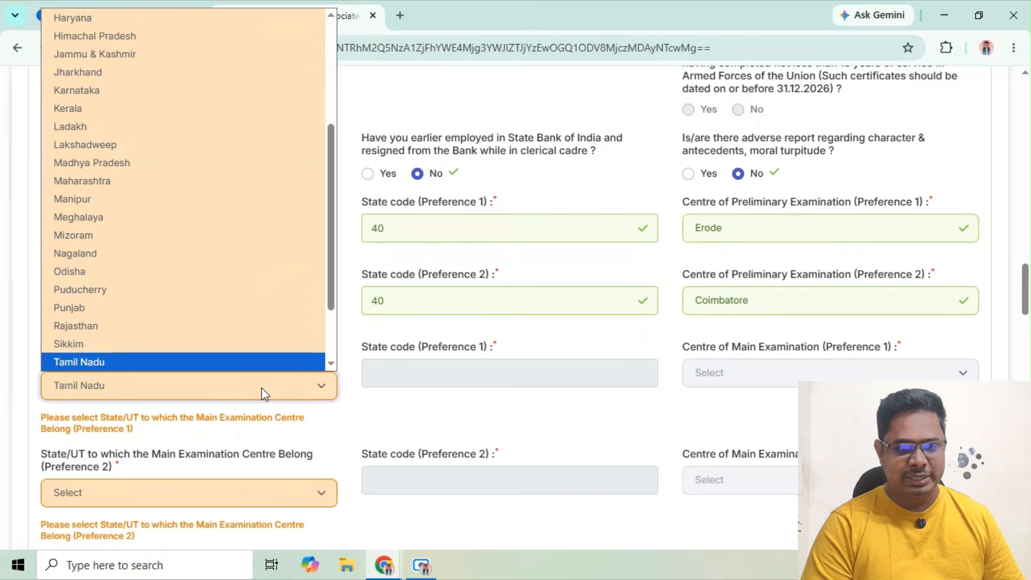
key(Up)
key(Return)
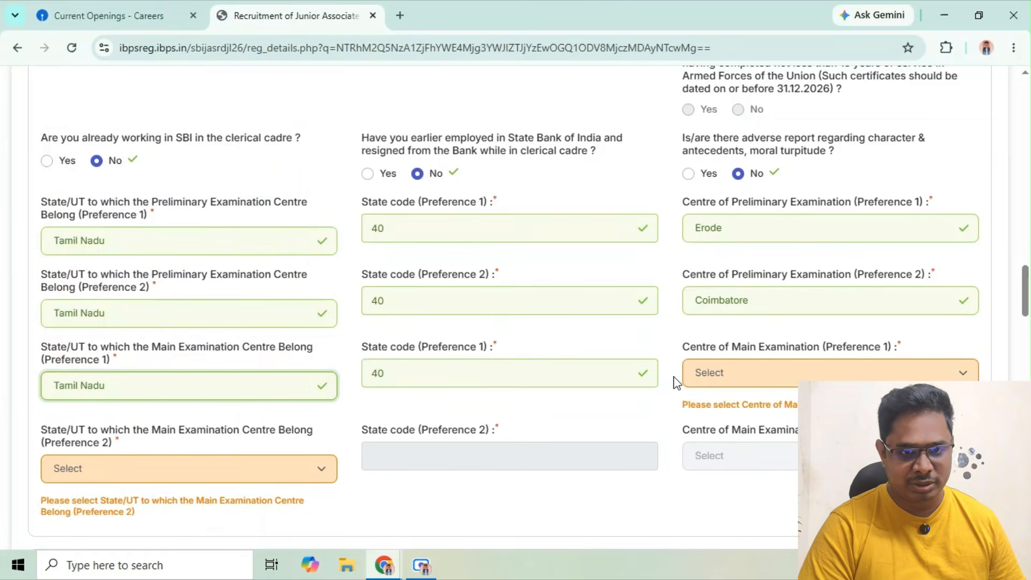
click(770, 371)
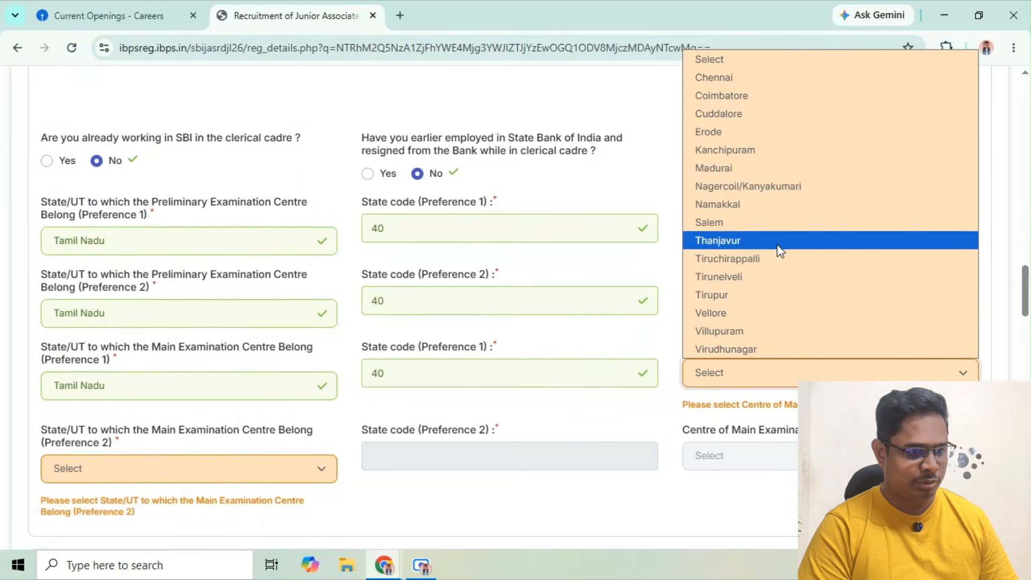
click(759, 132)
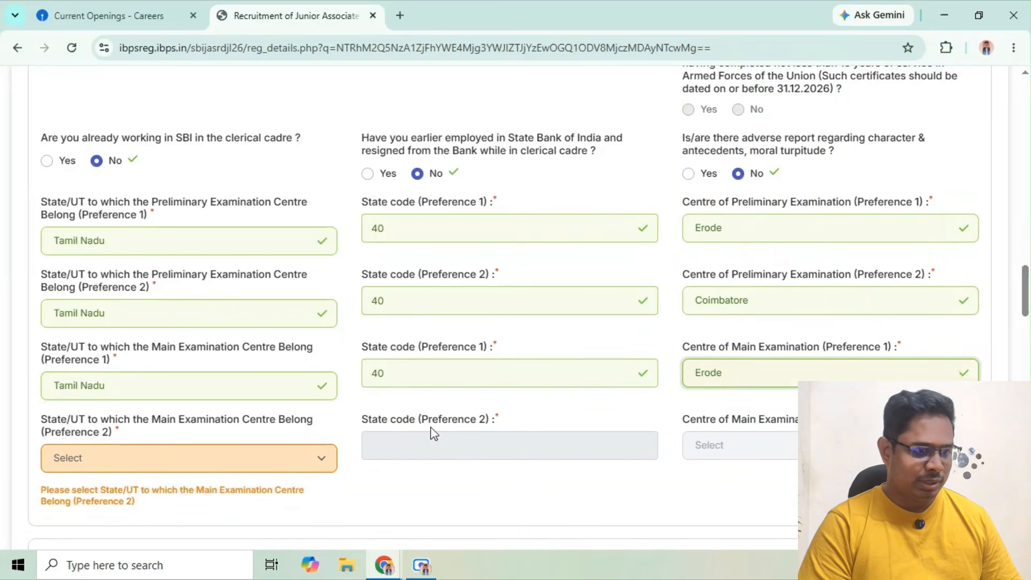
For Main Examination Preference 2, set the state to Tamil Nadu and the examination centre to Coimbatore
click(228, 475)
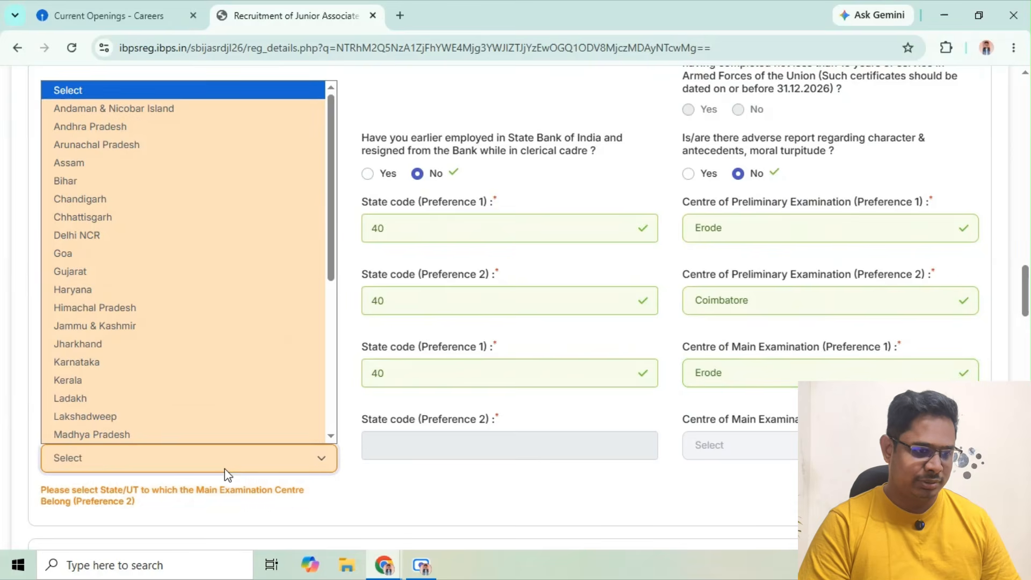
key(Down)
key(Down)
key(Down)
key(Down)
key(Down)
key(Down)
key(Down)
key(Down)
key(Down)
key(Down)
key(Down)
key(Down)
key(Down)
key(Down)
key(Down)
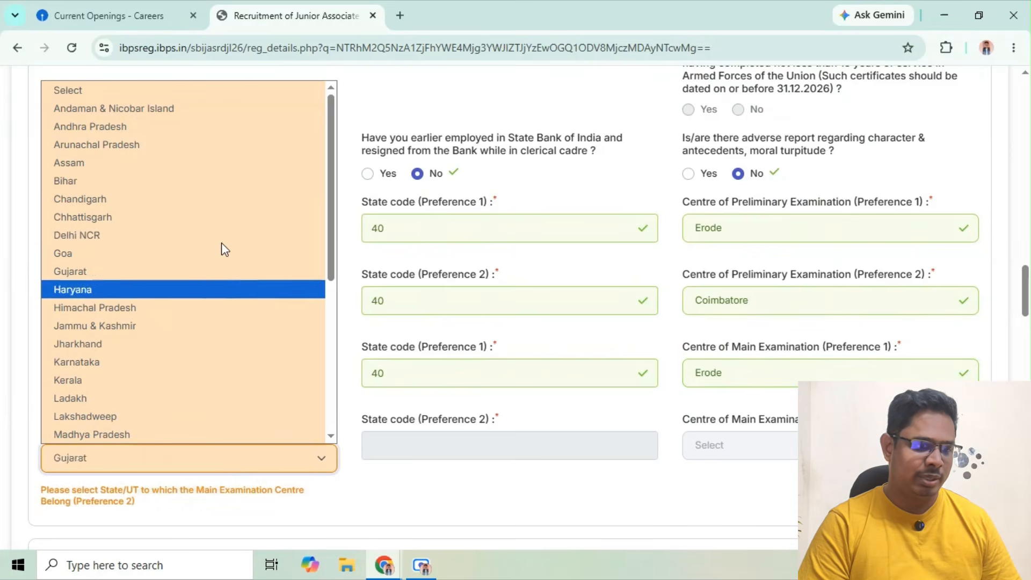
key(Down)
key(Down)
key(Down)
key(Down)
key(Down)
key(Down)
key(Down)
key(Down)
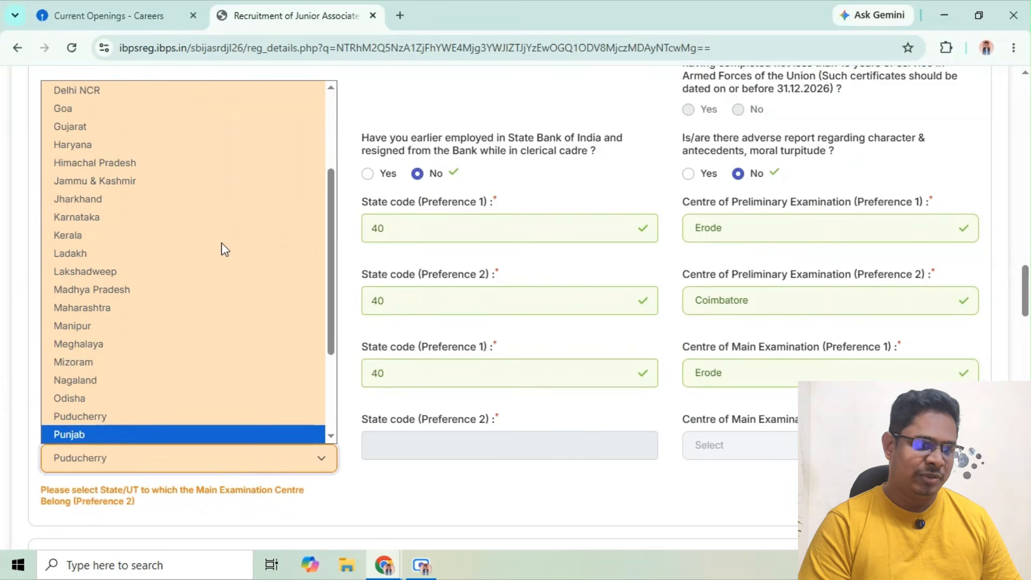
key(Up)
key(Return)
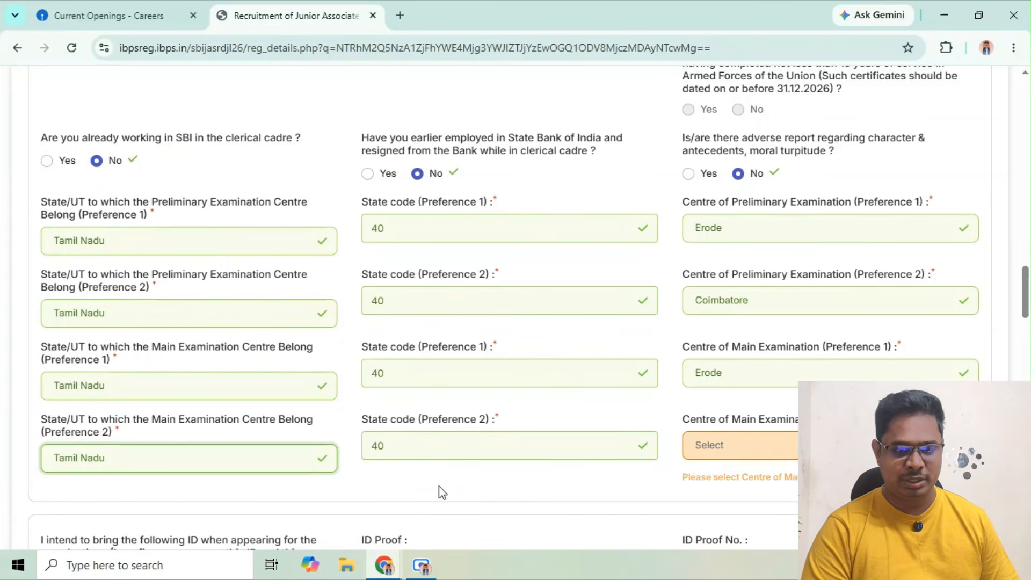
click(797, 445)
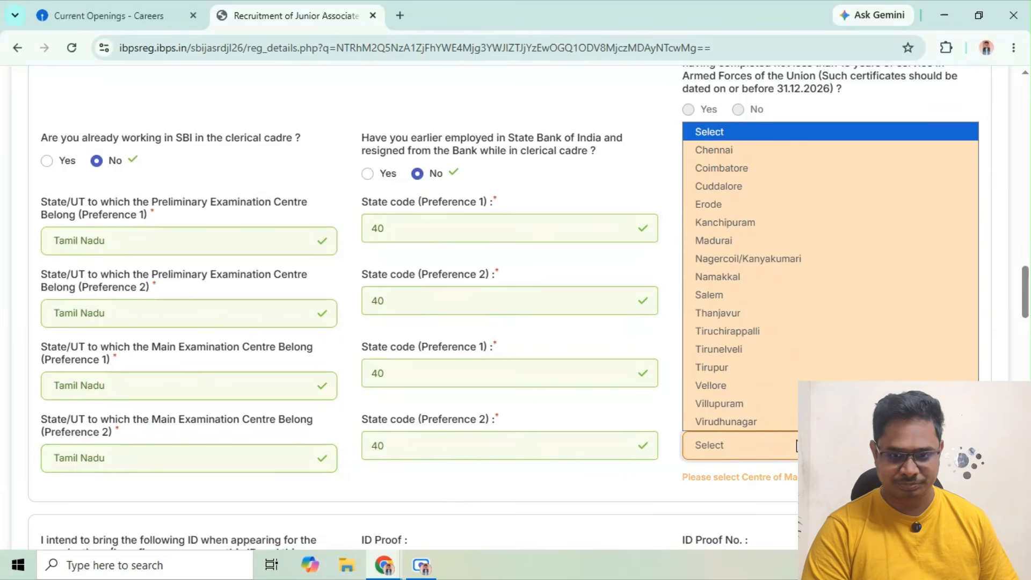
click(801, 169)
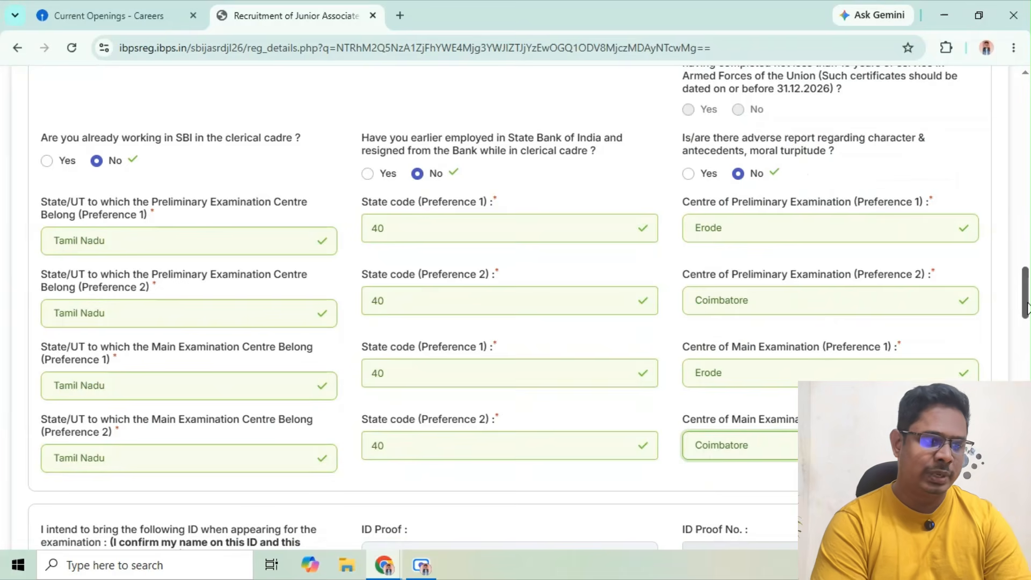
Confirm the examination ID declaration with PAN Card as ID proof, and set the medium of paper to English and Tamil
scroll(1028, 326, down, 4)
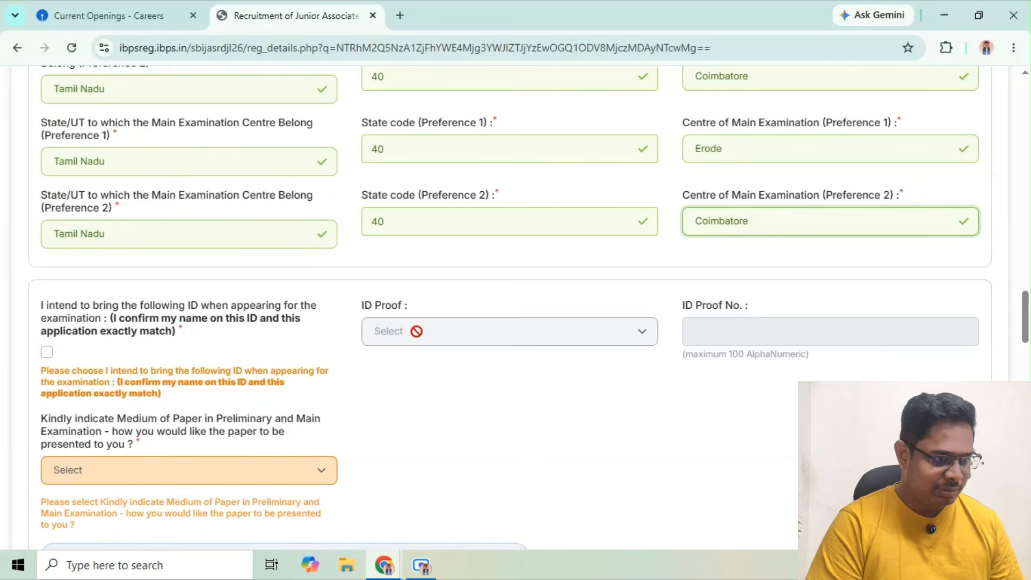
click(47, 353)
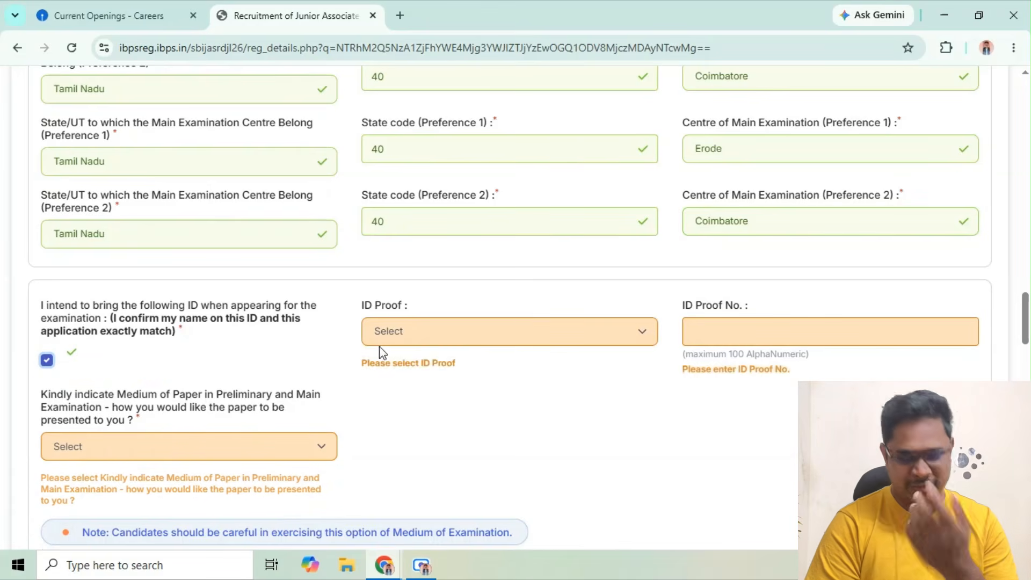
click(429, 335)
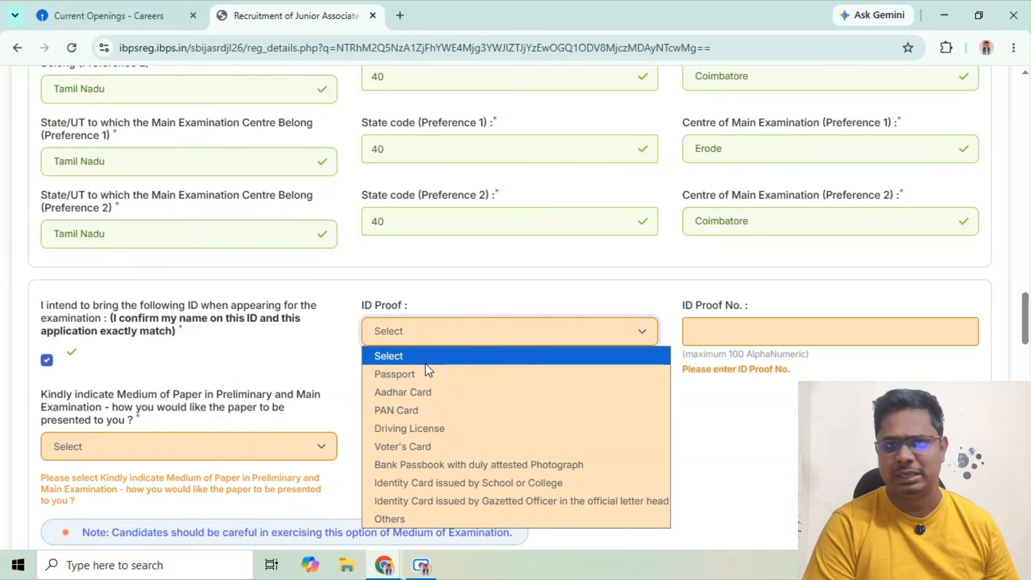
click(417, 409)
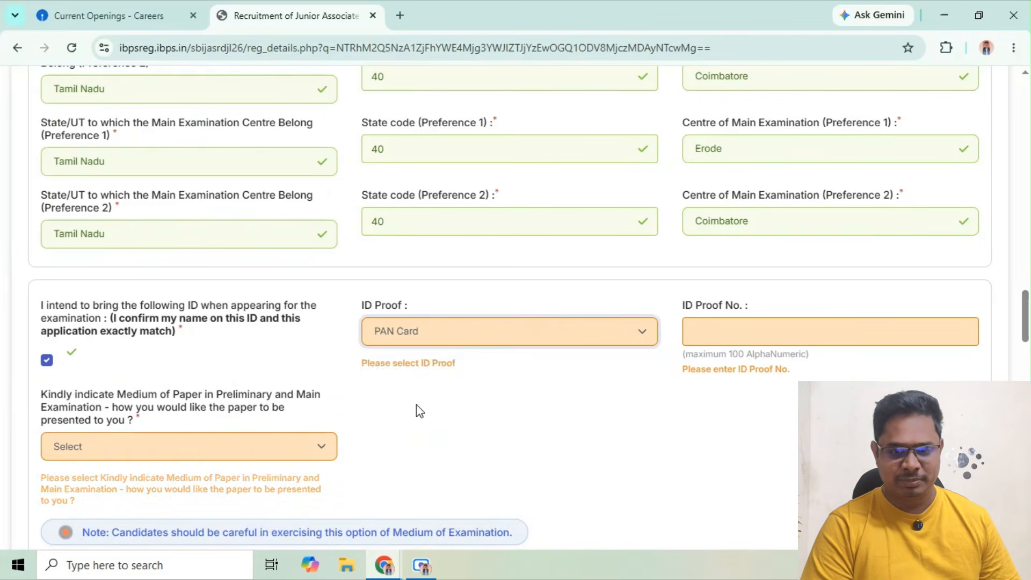
click(779, 331)
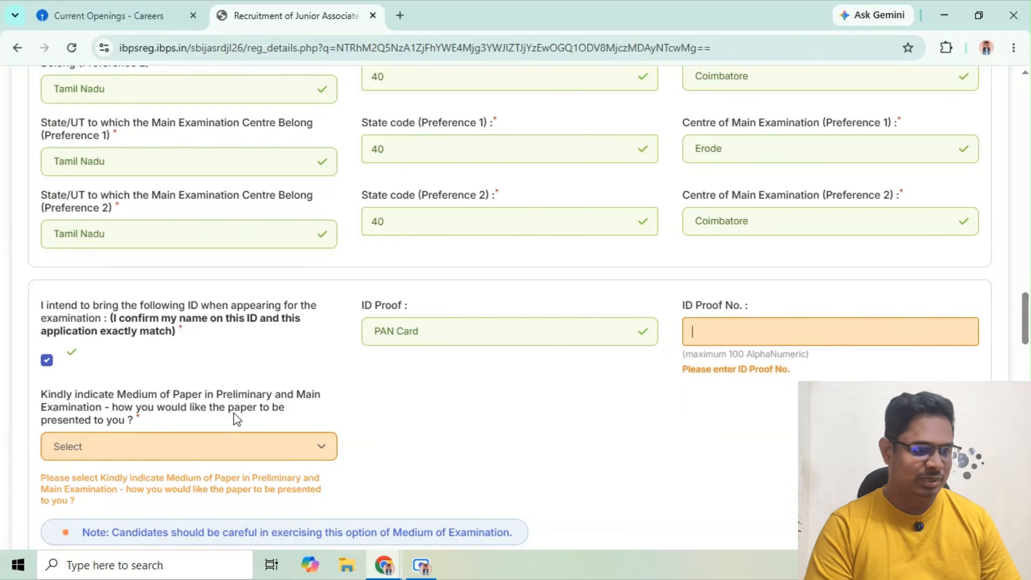
click(184, 453)
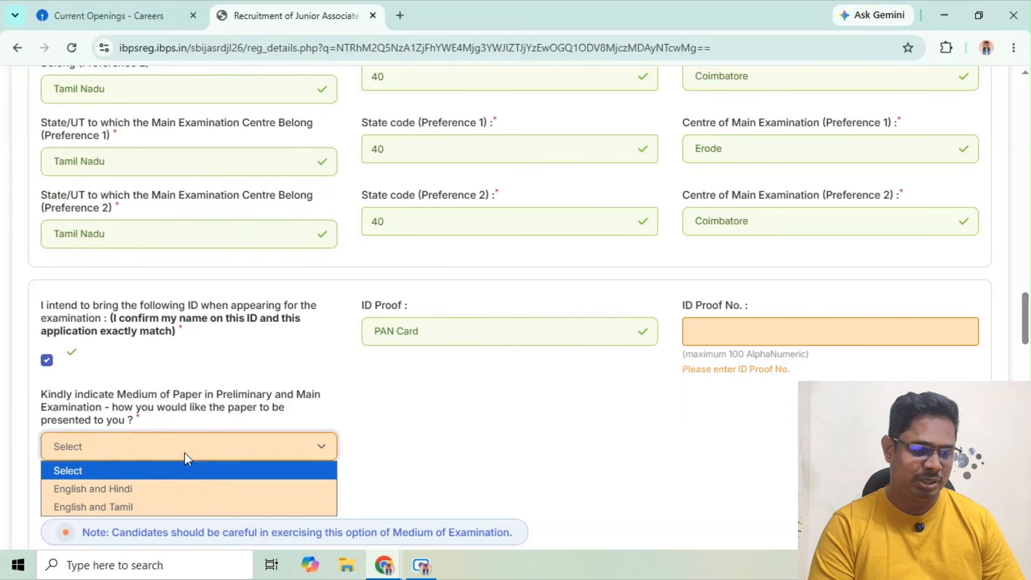
click(136, 507)
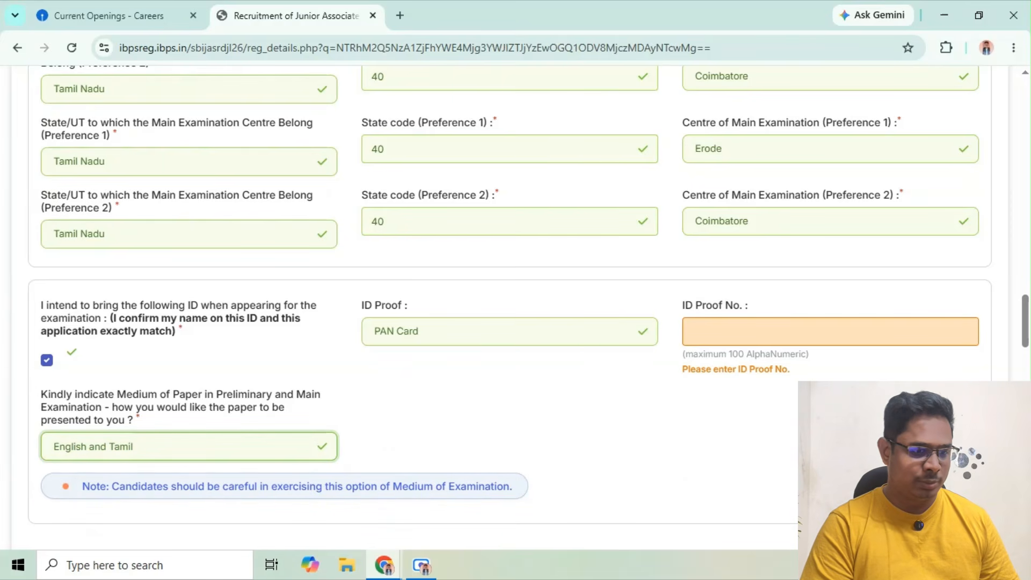
In Personal Details, set the gender to Female, answer No to having a twin, and answer Yes to Aadhaar verification consent
drag(1025, 333, 1024, 384)
click(102, 353)
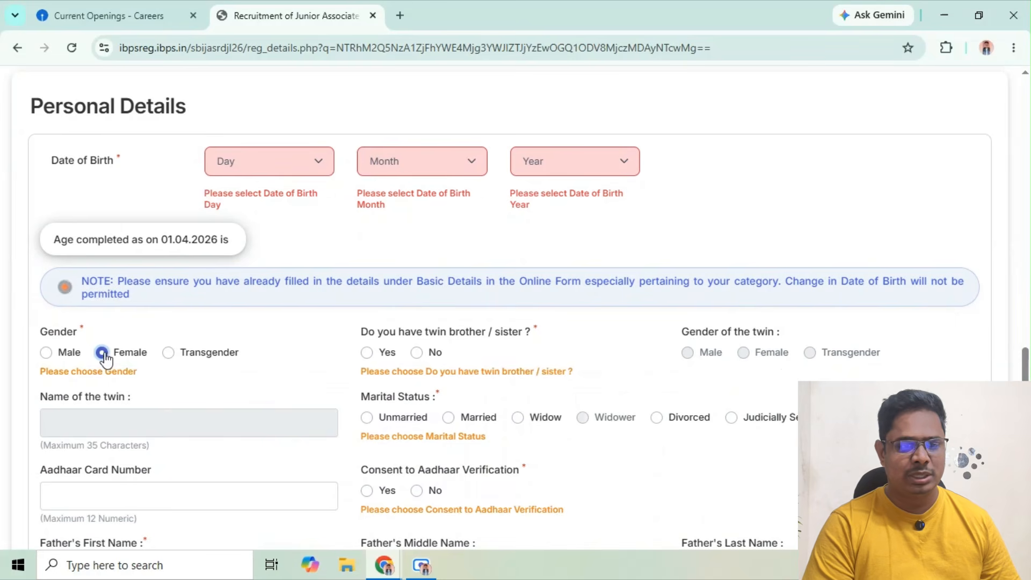
click(418, 353)
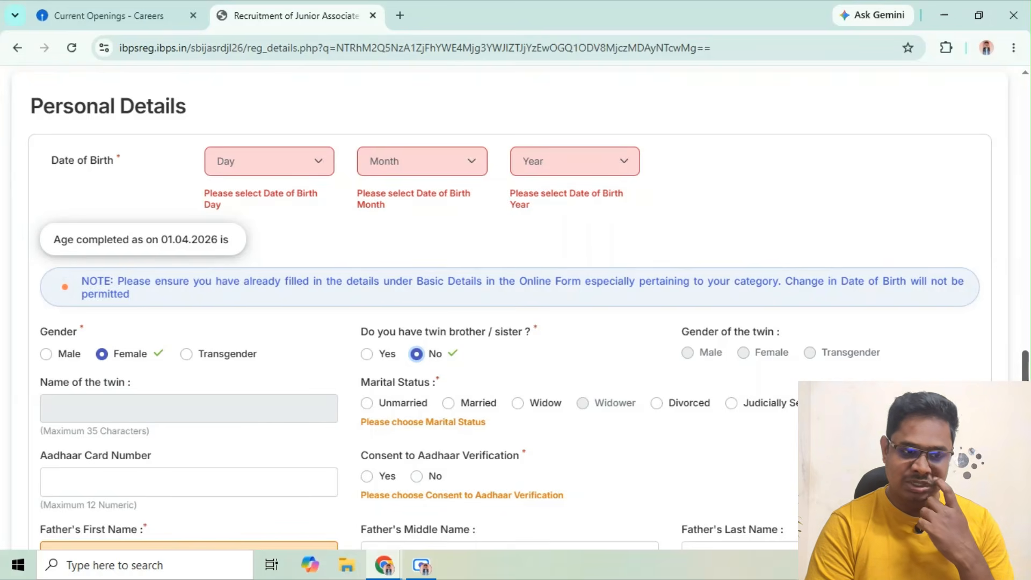
scroll(515, 306, down, 2)
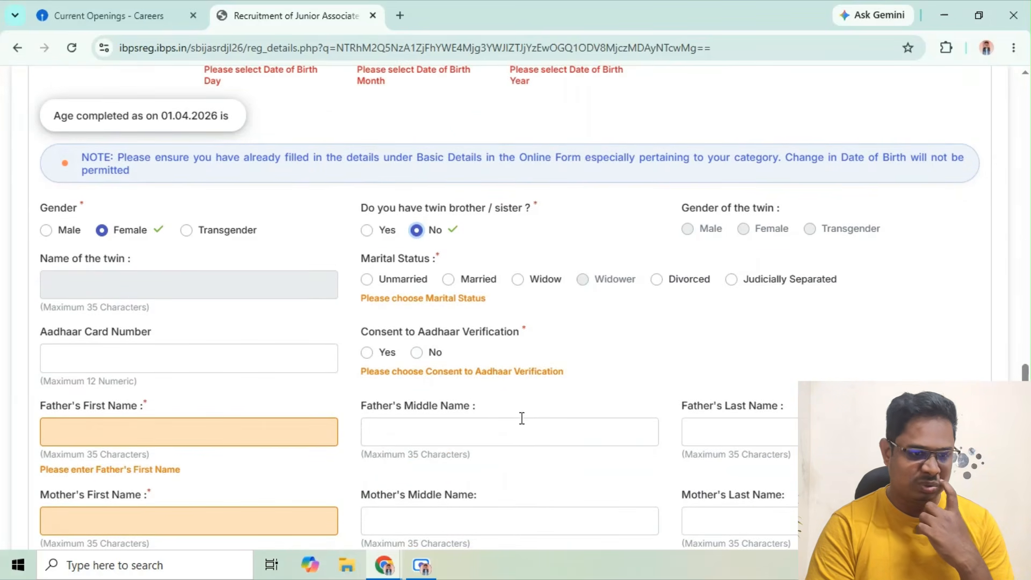
click(369, 353)
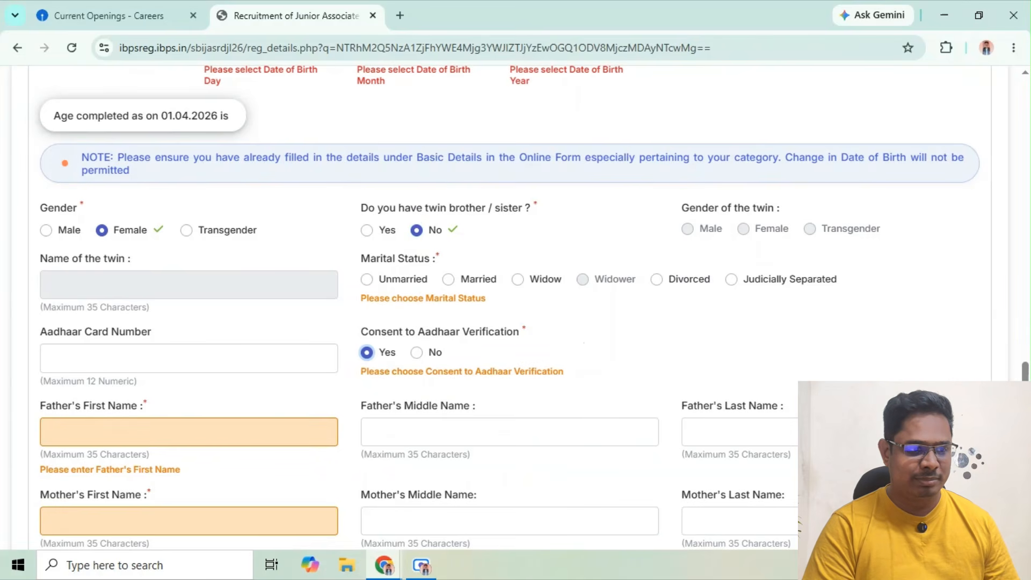
scroll(516, 306, down, 2)
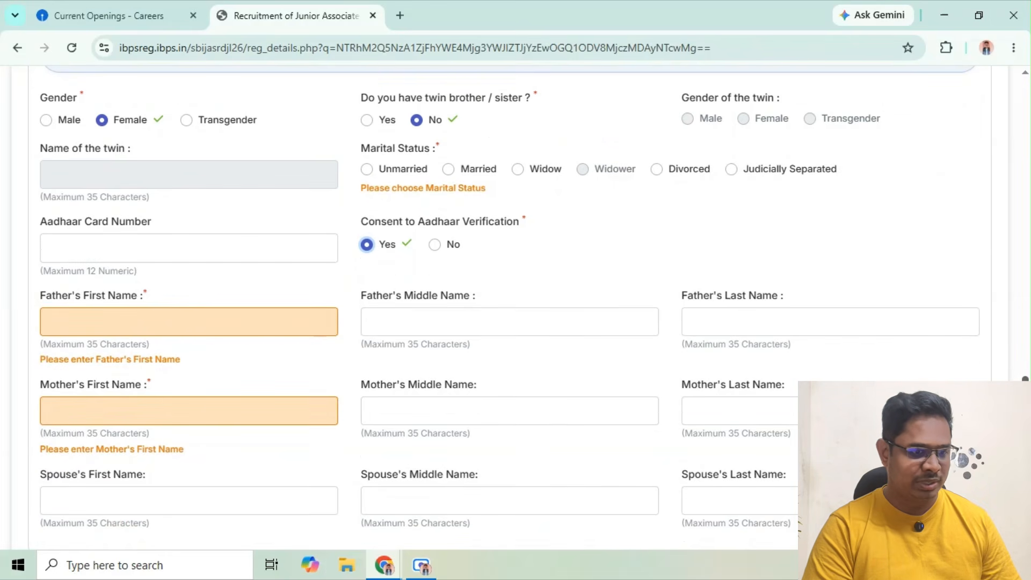
scroll(505, 306, down, 5)
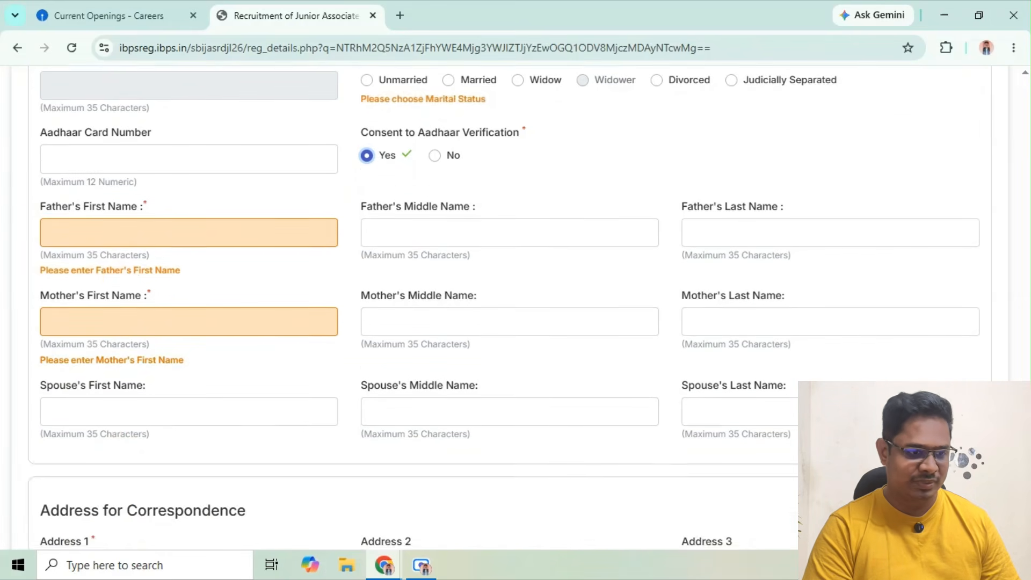
Review the remaining personal details fields: parents' and spouse's names, correspondence and permanent addresses, GST invoicing address and application fee
scroll(505, 306, down, 10)
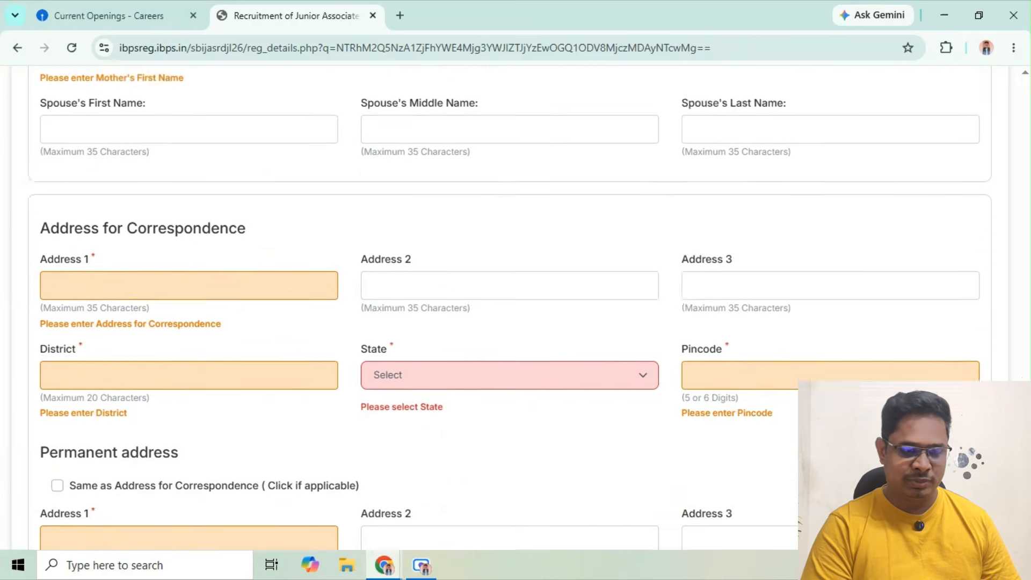
scroll(505, 306, down, 2)
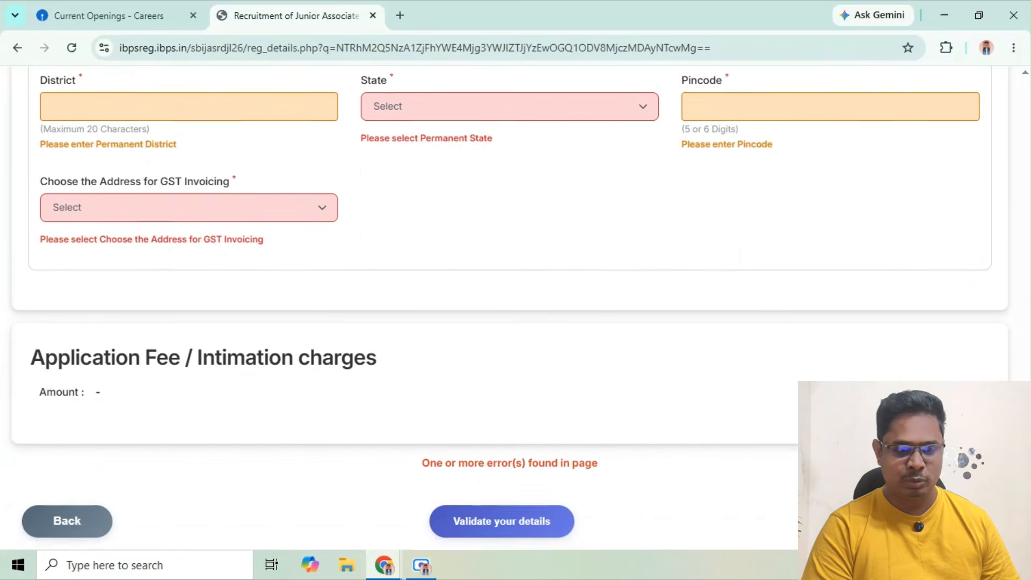
scroll(504, 307, up, 10)
drag(1023, 398, 1023, 350)
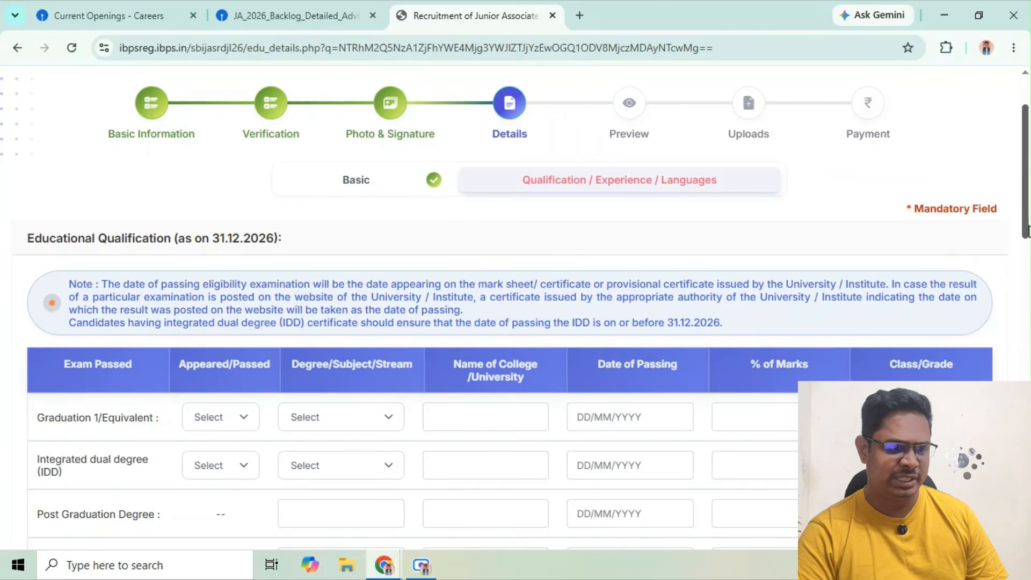
Examine the Educational Qualification table, including the Appeared/Passed options for Graduation and the rows for postgraduate, professional and other qualifications
drag(1027, 231, 1027, 258)
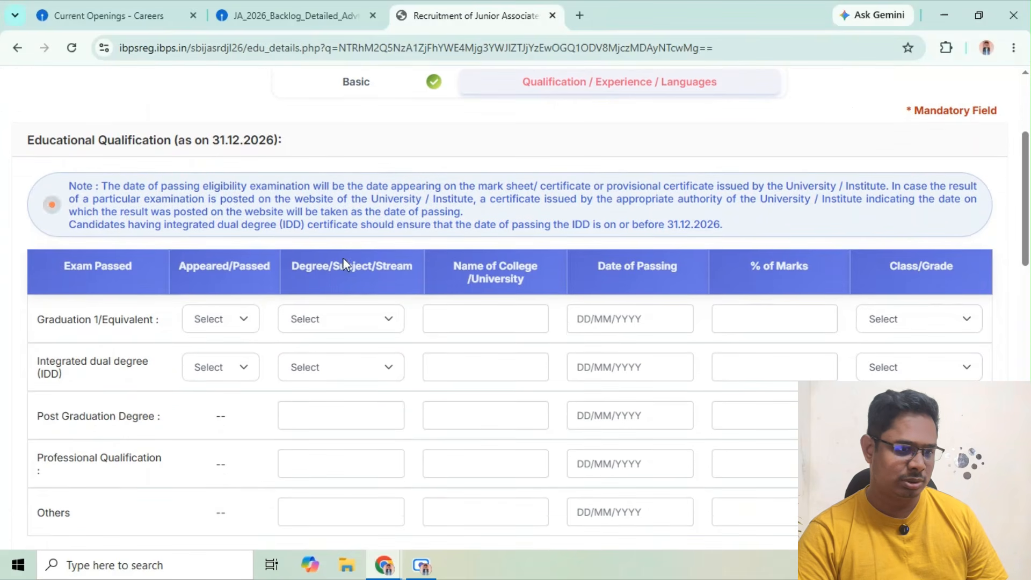
click(244, 332)
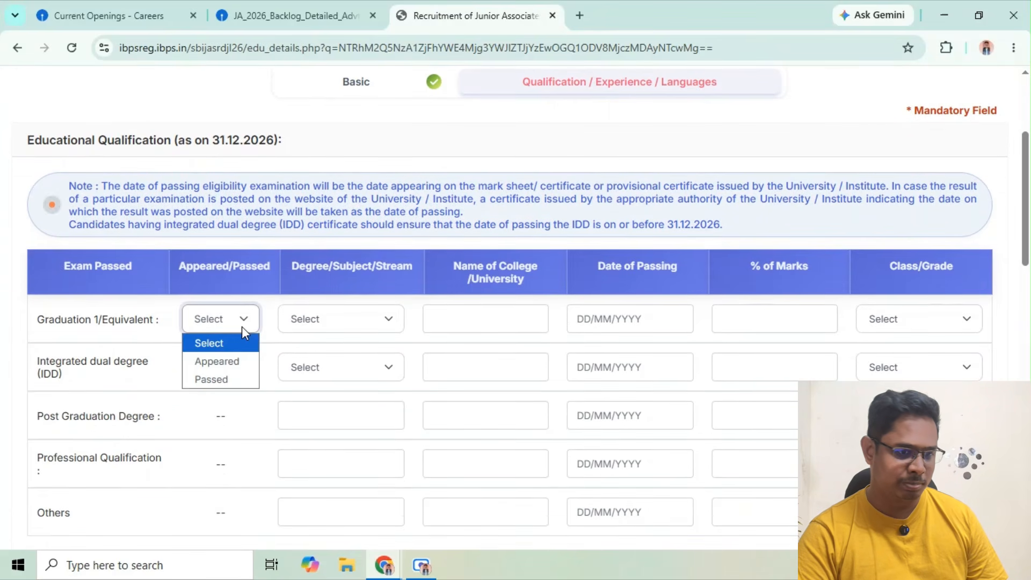
click(126, 346)
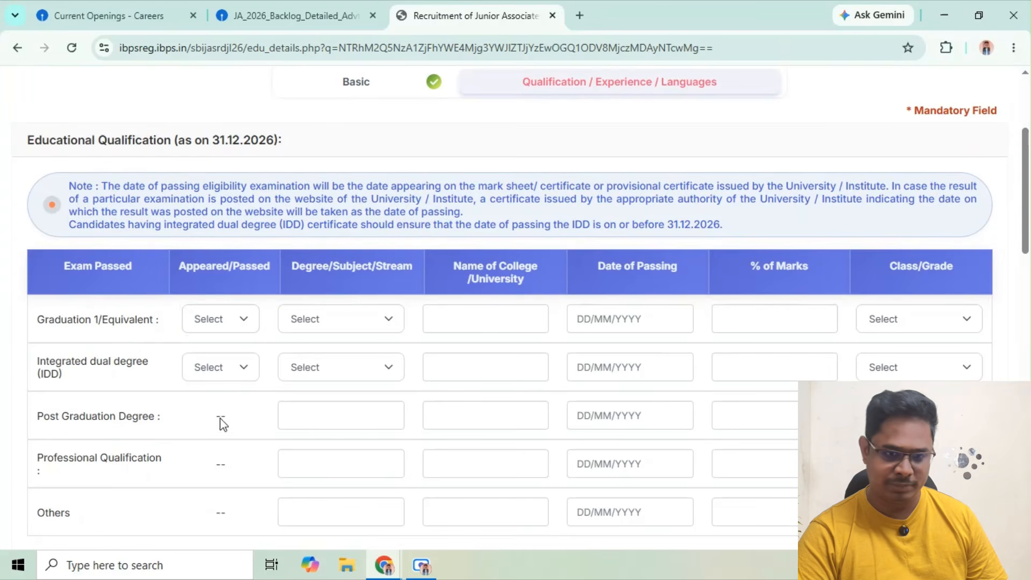
click(330, 414)
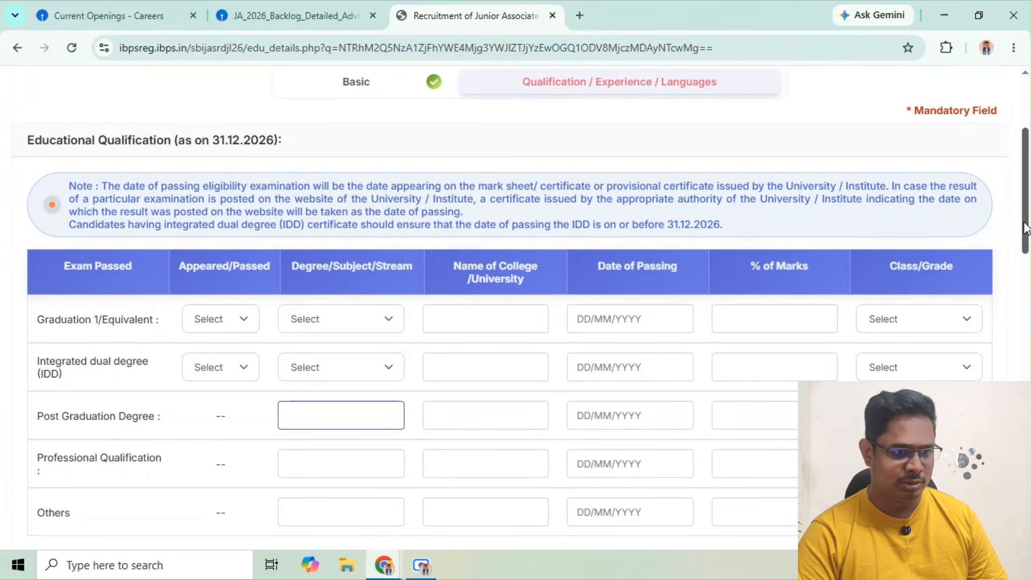
drag(1026, 228, 1026, 251)
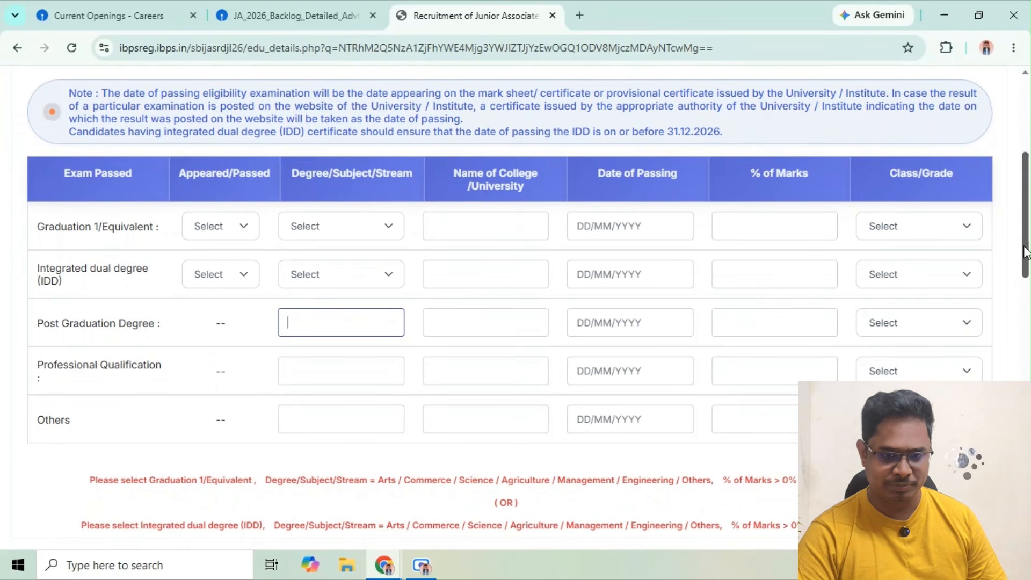
mouse_move(1026, 252)
mouse_down()
mouse_move(1026, 286)
mouse_move(1028, 268)
mouse_up()
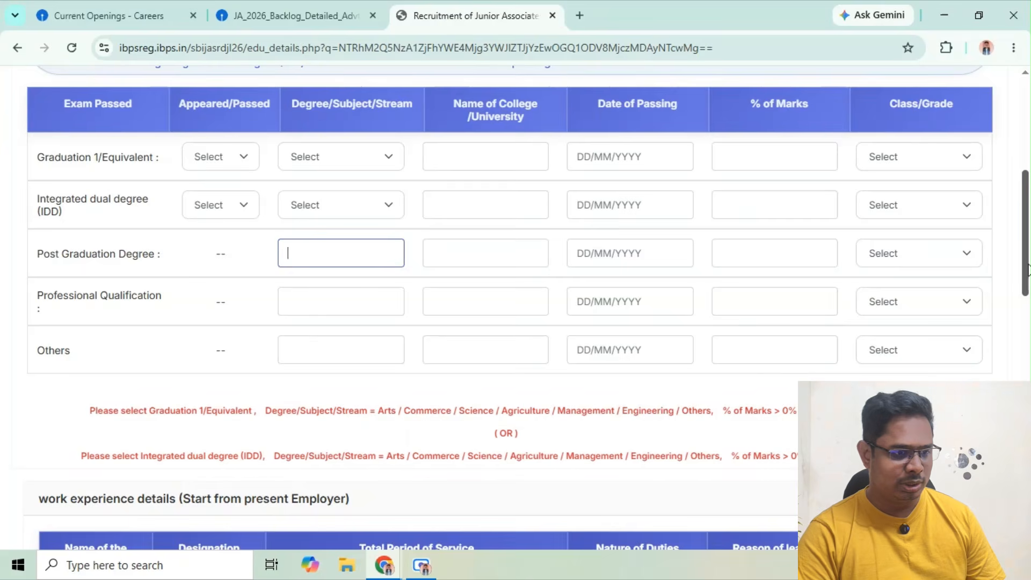
In the work experience details, answer No to presently working
drag(1025, 268, 1025, 328)
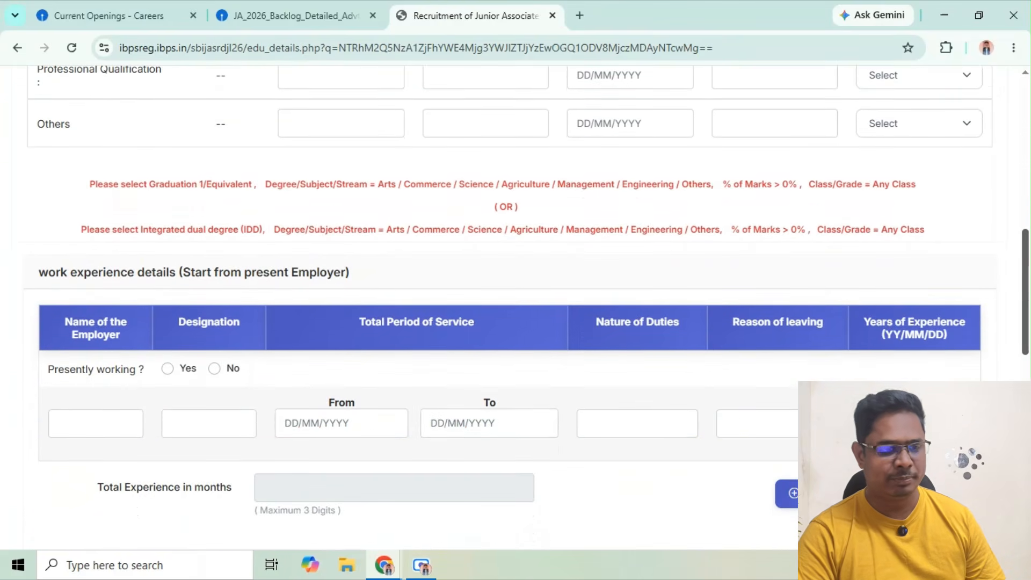
click(214, 371)
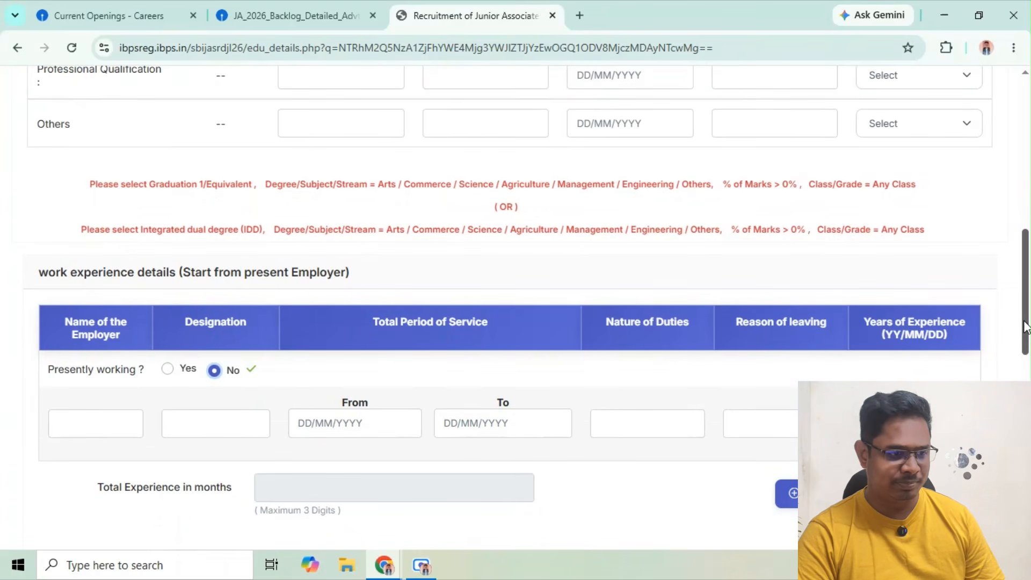
In the Languages Known table, enable Read, Write and Speak for Tamil
drag(1022, 327, 1024, 408)
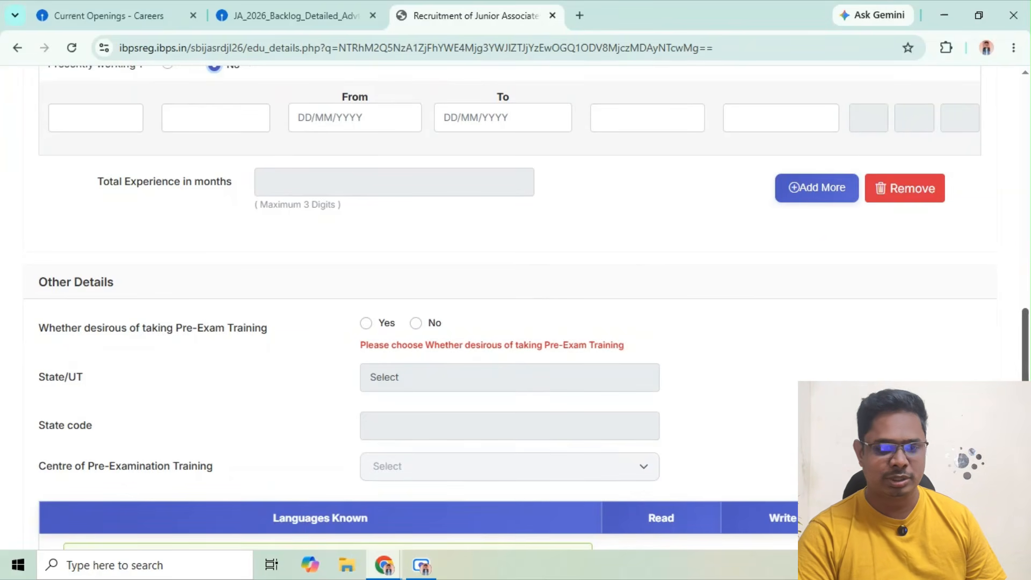
scroll(516, 306, down, 1)
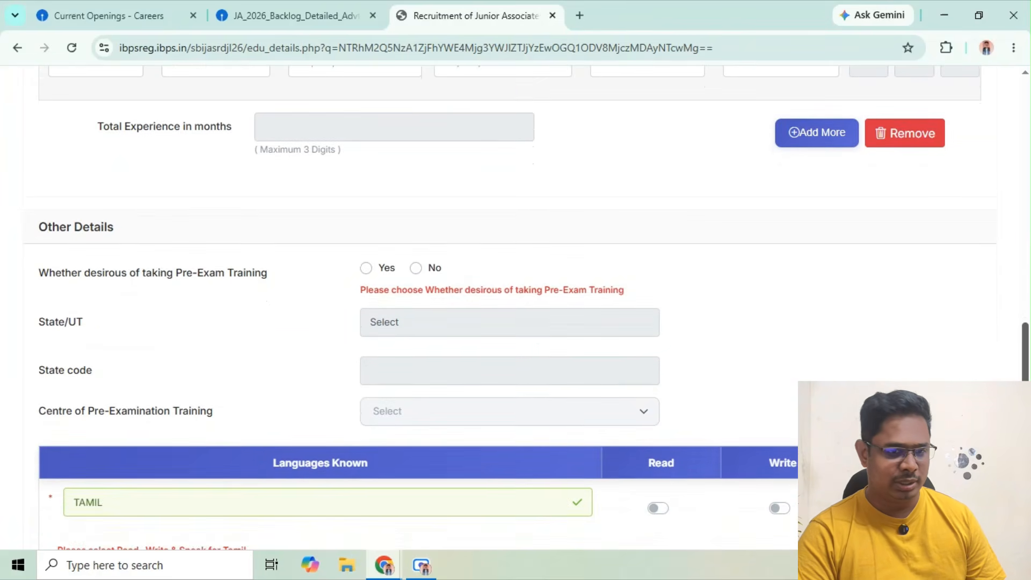
scroll(515, 306, down, 1)
scroll(709, 325, down, 4)
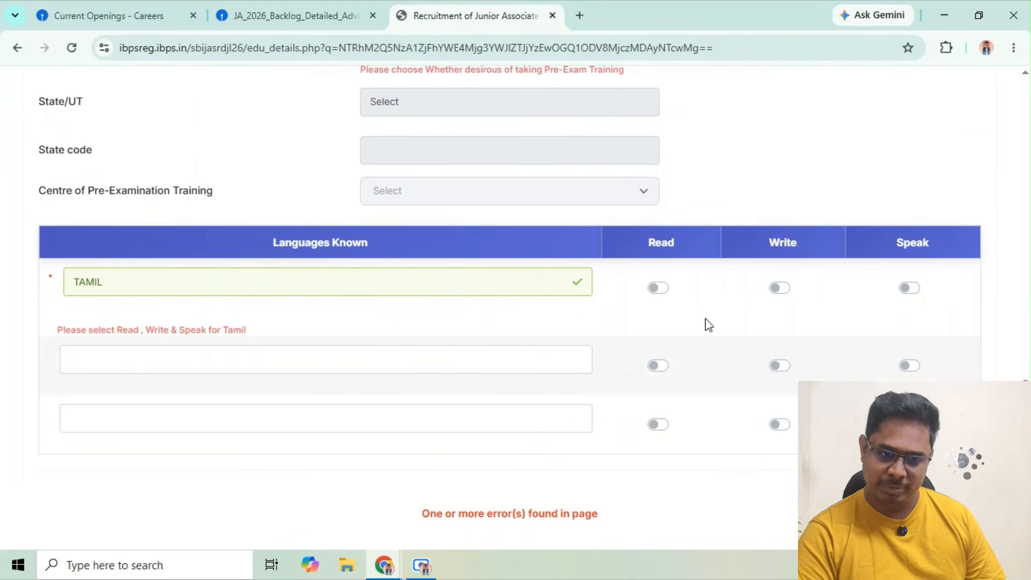
click(658, 288)
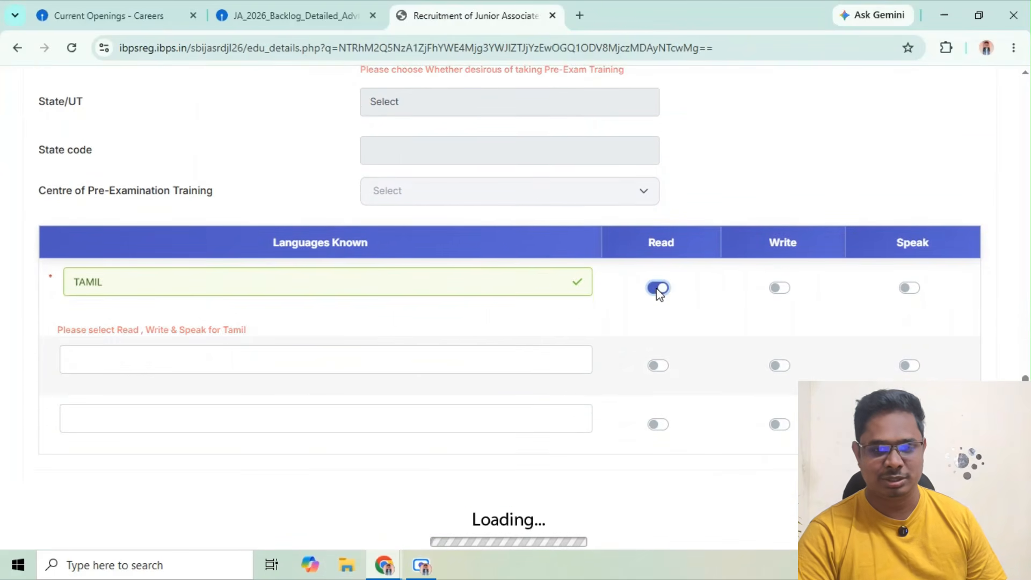
click(780, 290)
click(908, 289)
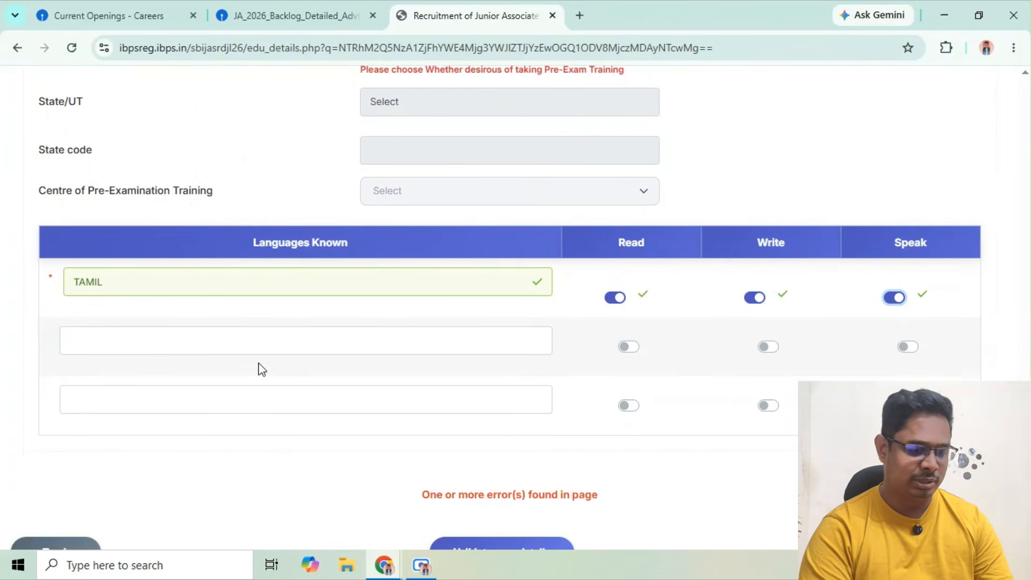
Add ENGLISH as the second known language and enable Write and Speak for it
click(243, 349)
text(ENGLISH)
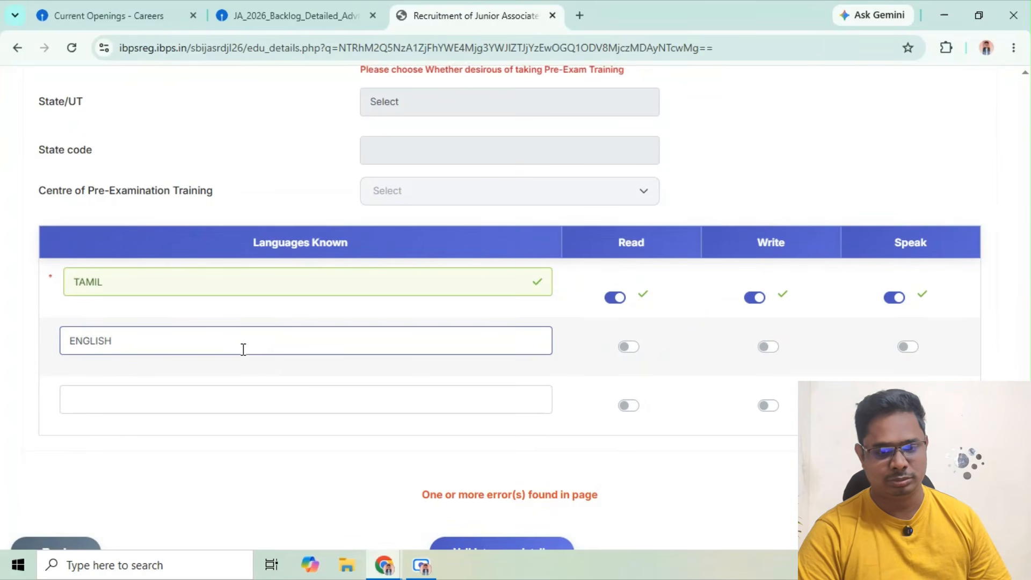
click(631, 350)
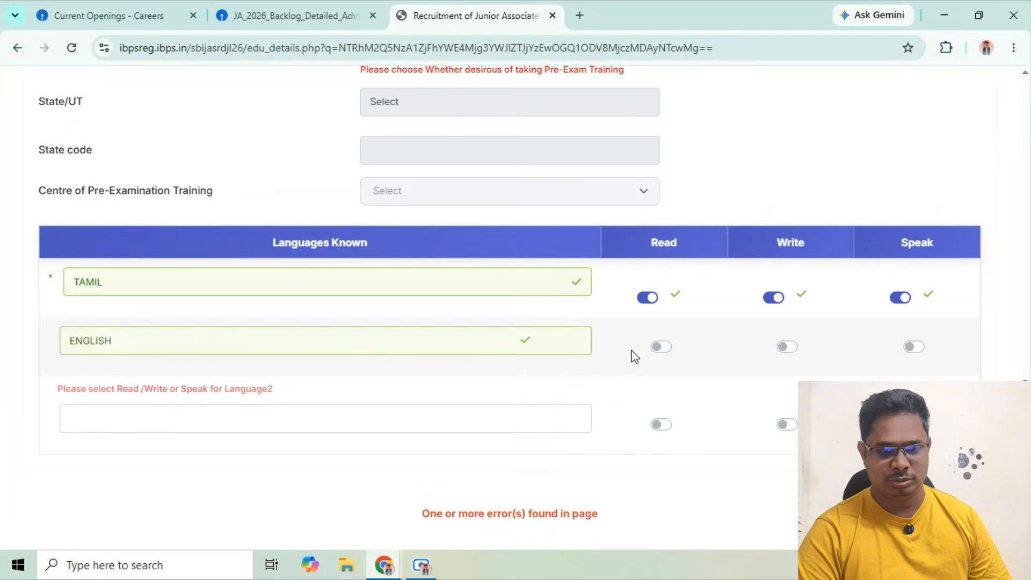
click(784, 347)
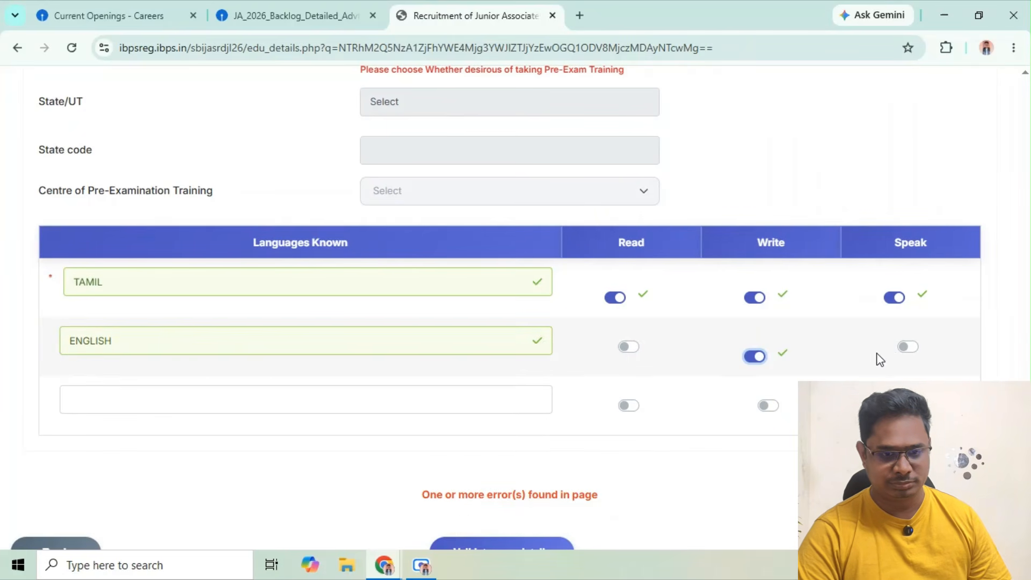
click(912, 346)
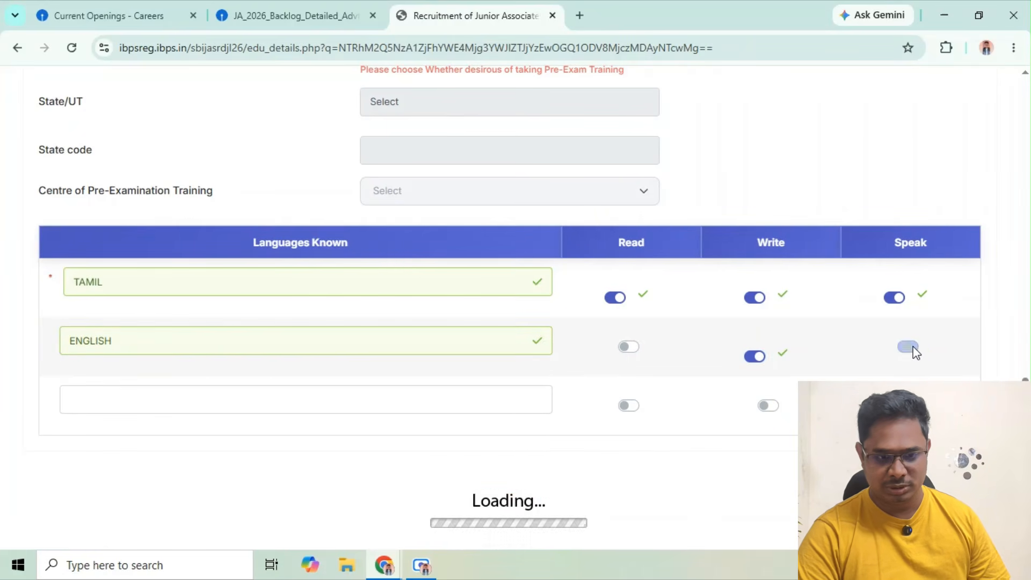
click(743, 463)
Examine the Documents Upload List requirements for the left thumb impression, hand written declaration and security code
scroll(1006, 379, down, 1)
scroll(1006, 379, down, 1)
scroll(1007, 379, up, 3)
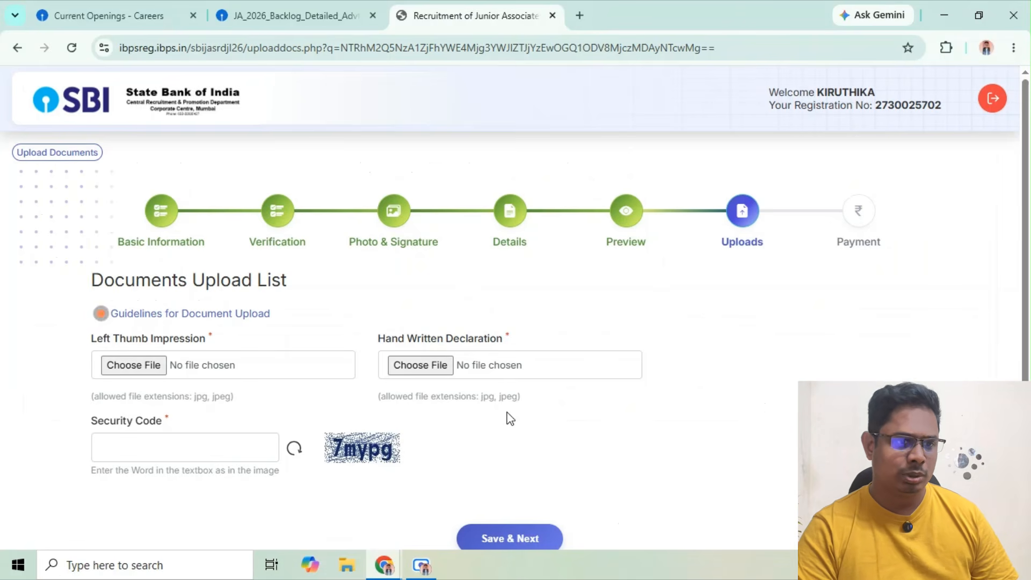
scroll(509, 419, down, 1)
scroll(510, 419, down, 1)
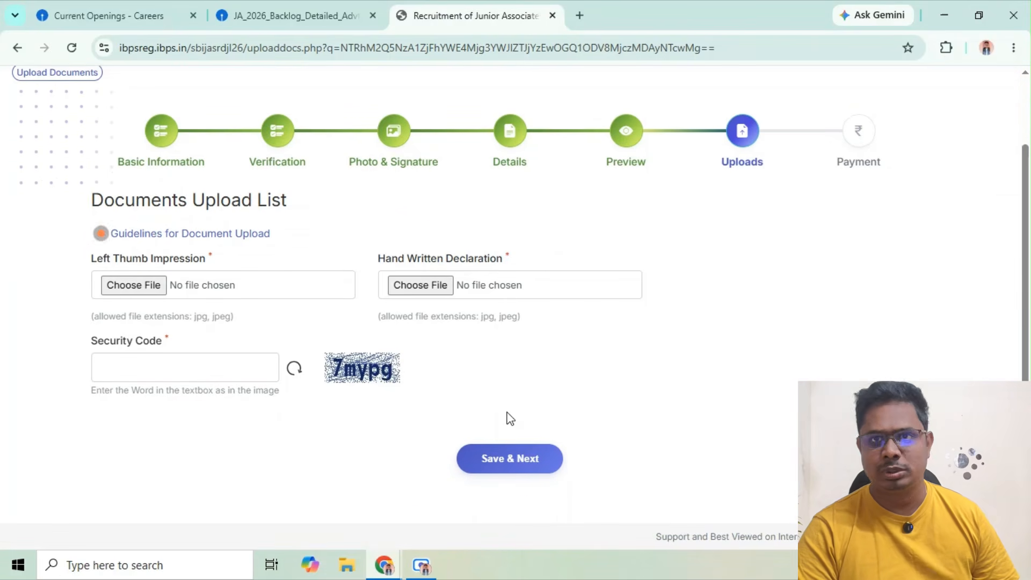